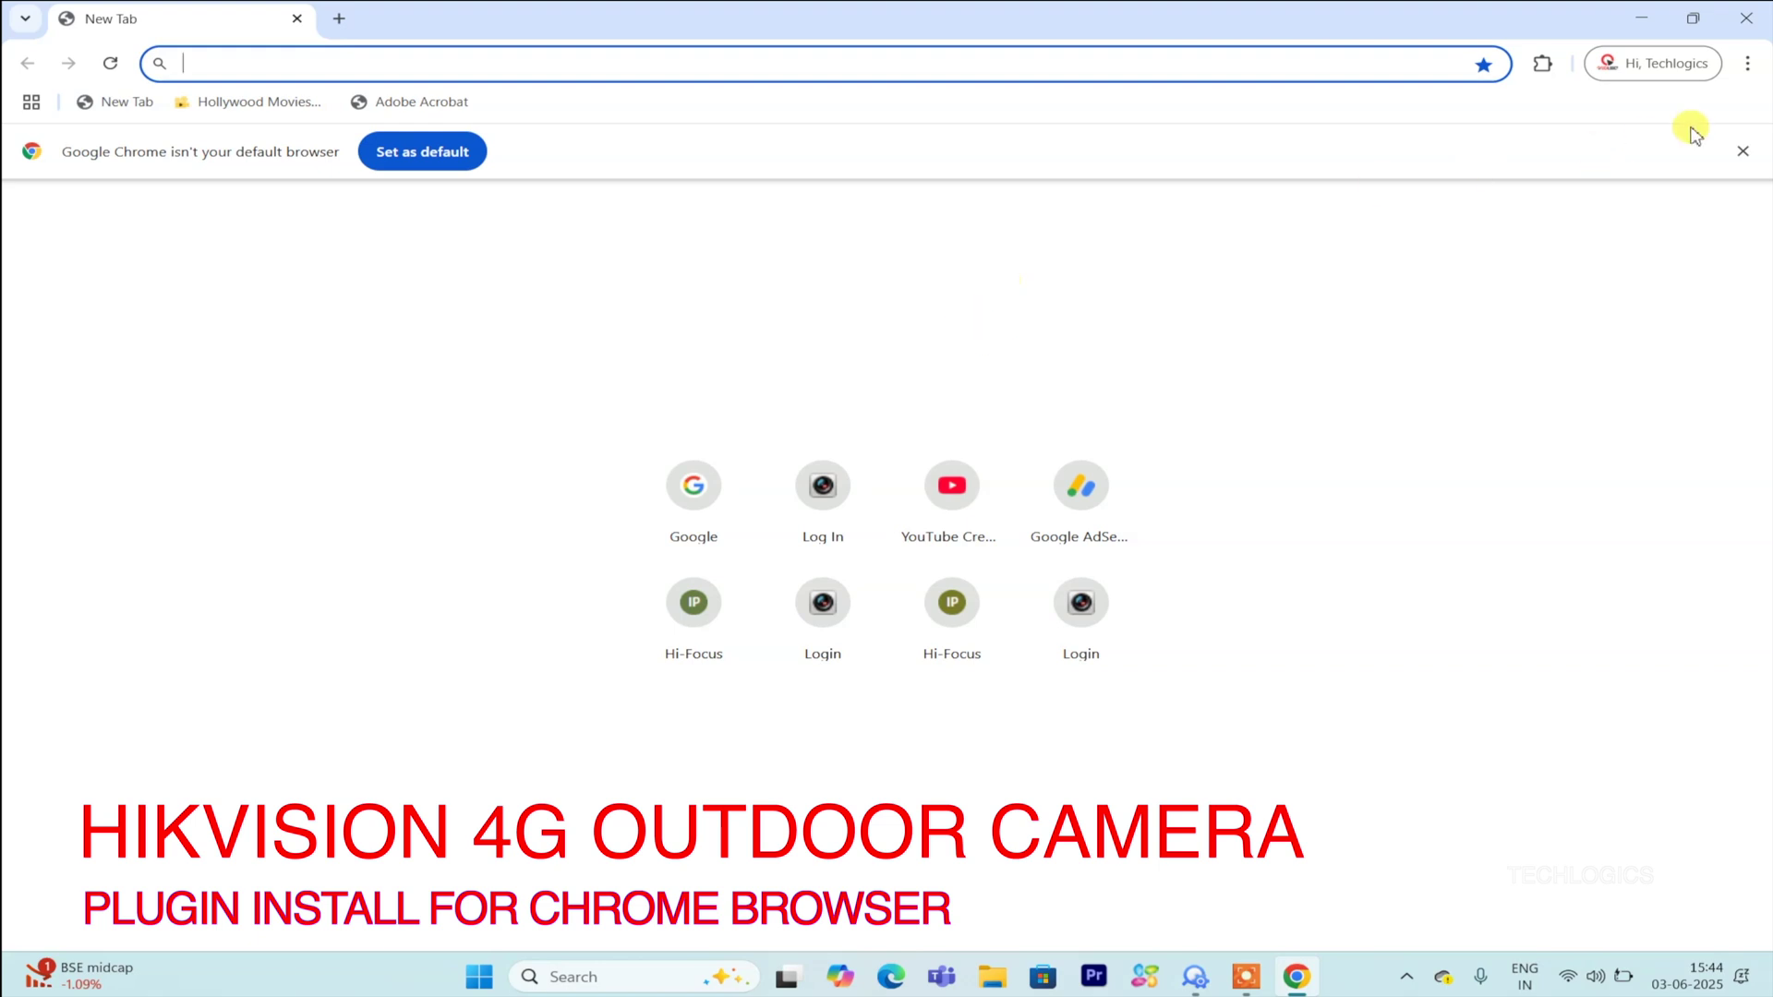
Dismiss the default-browser notice and log in as admin to the camera at 192.168.1.65.
left_click(1737, 149)
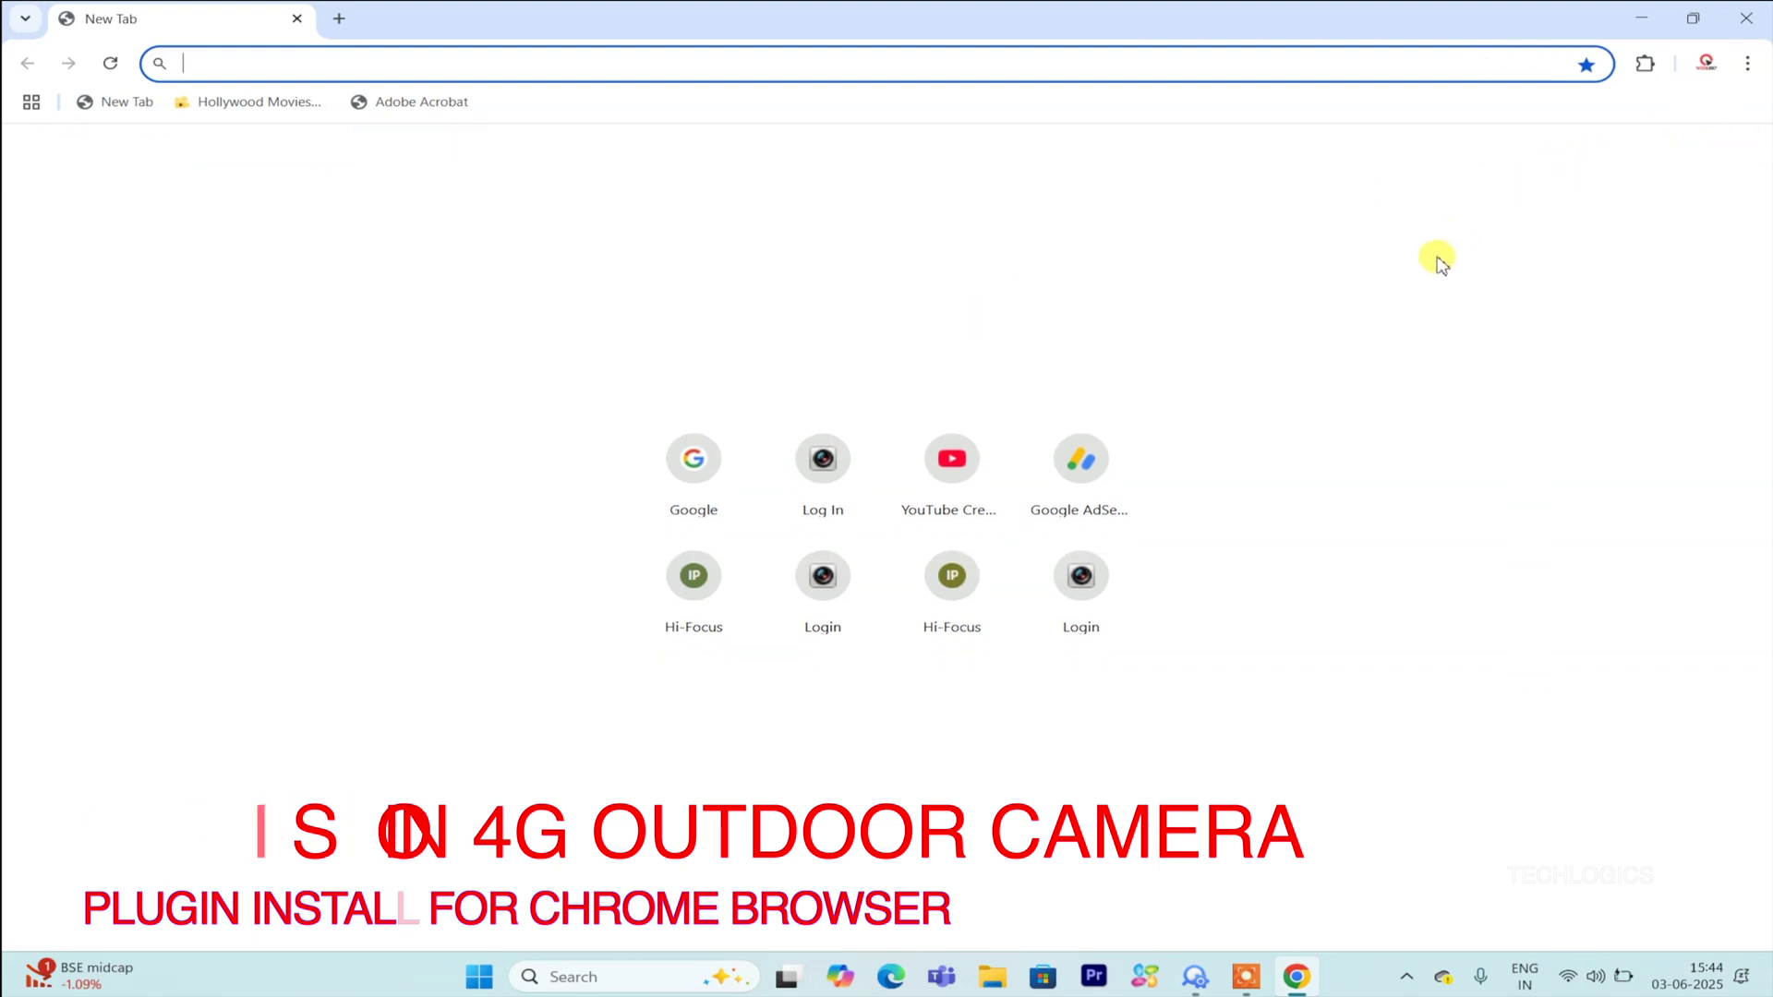
type("192.168.1.6")
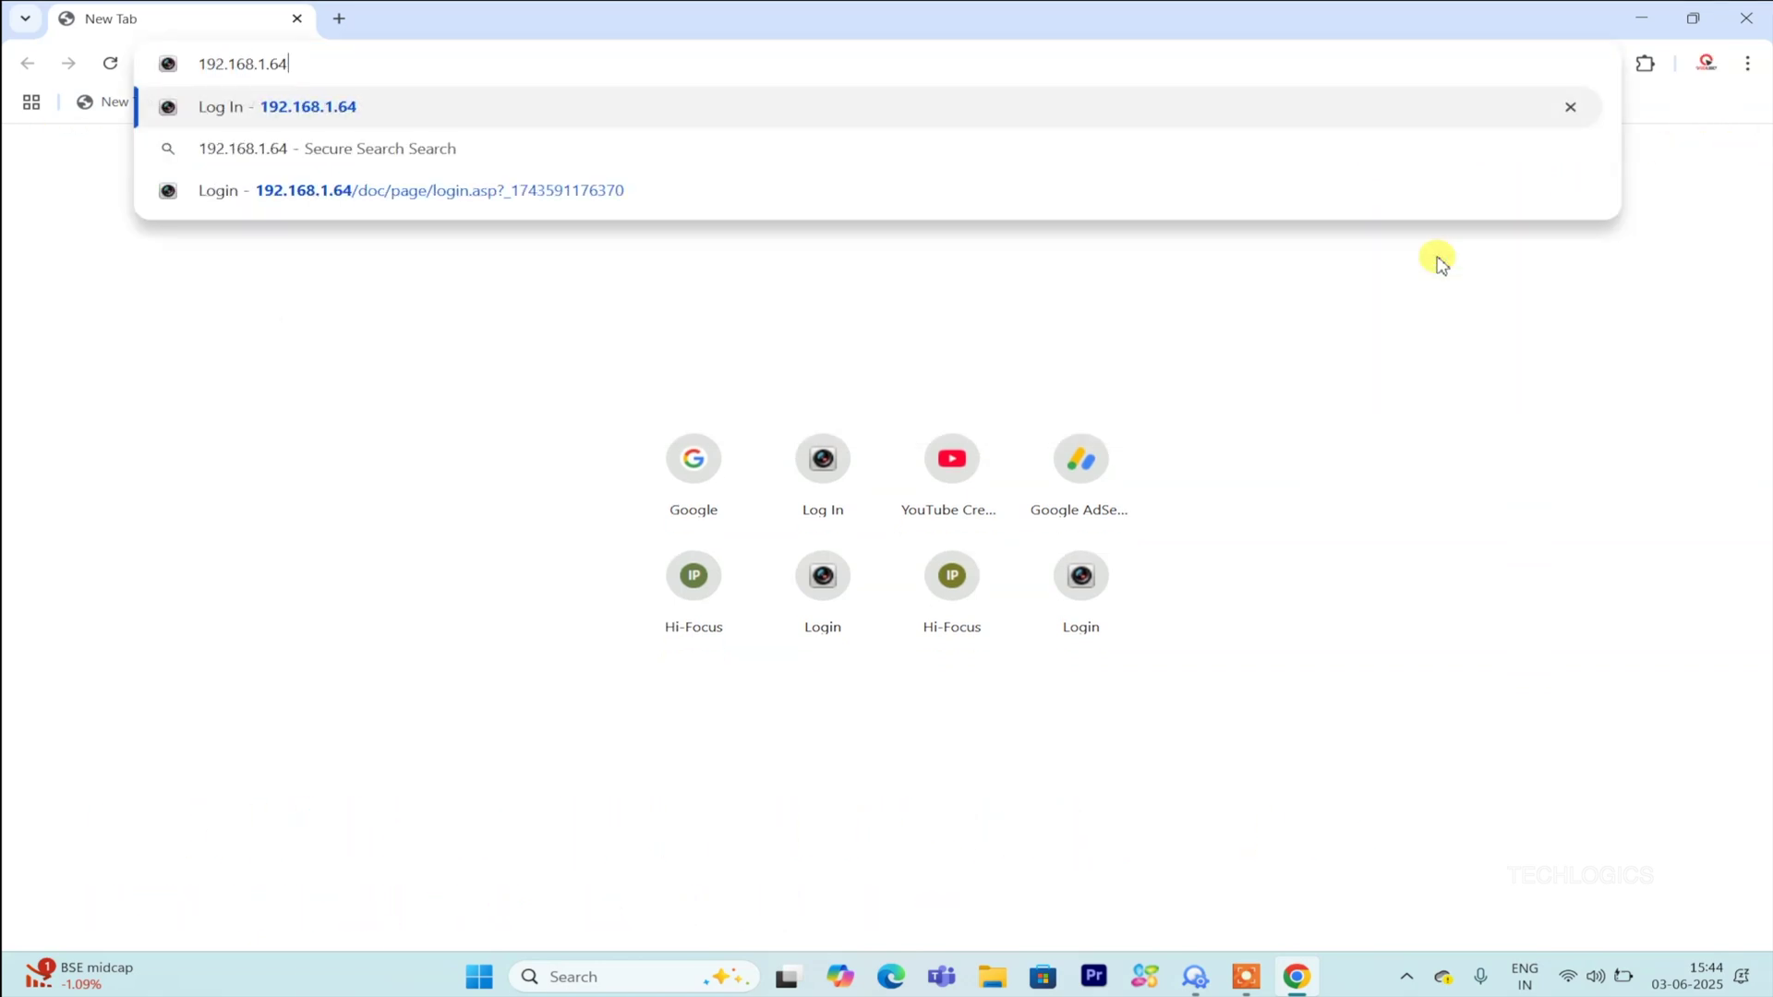
type("5/doc/index.html#/portal/login")
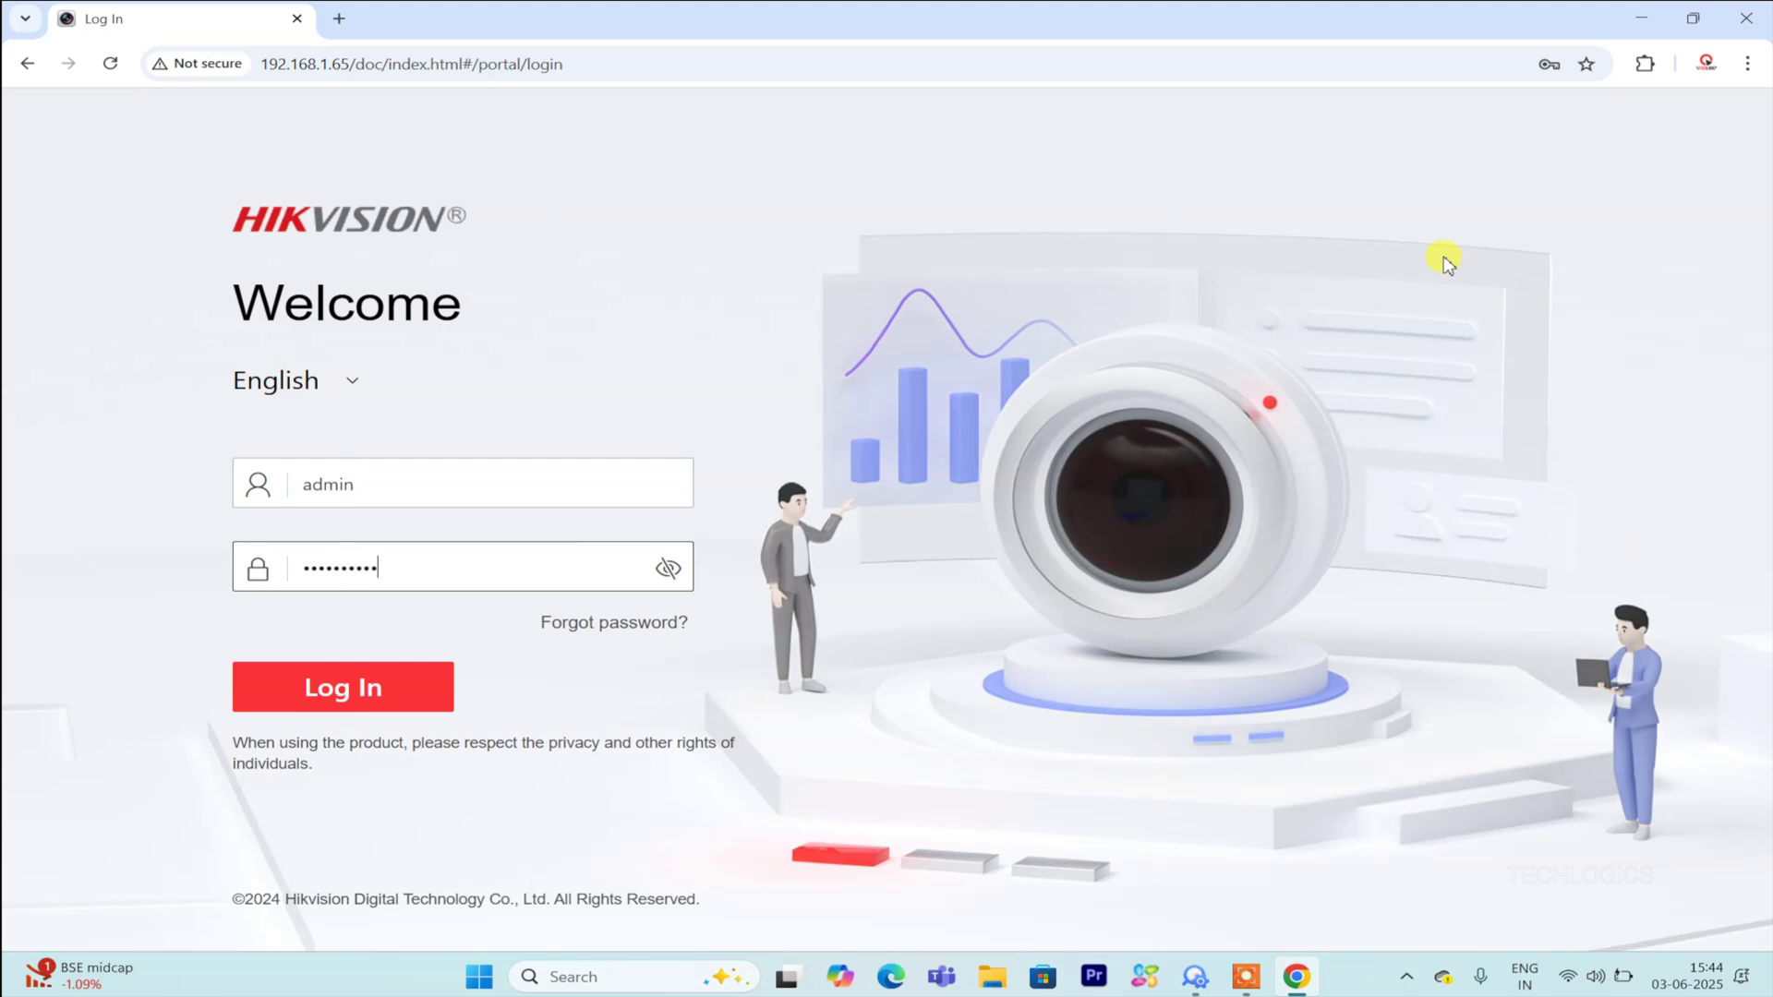
key("Return")
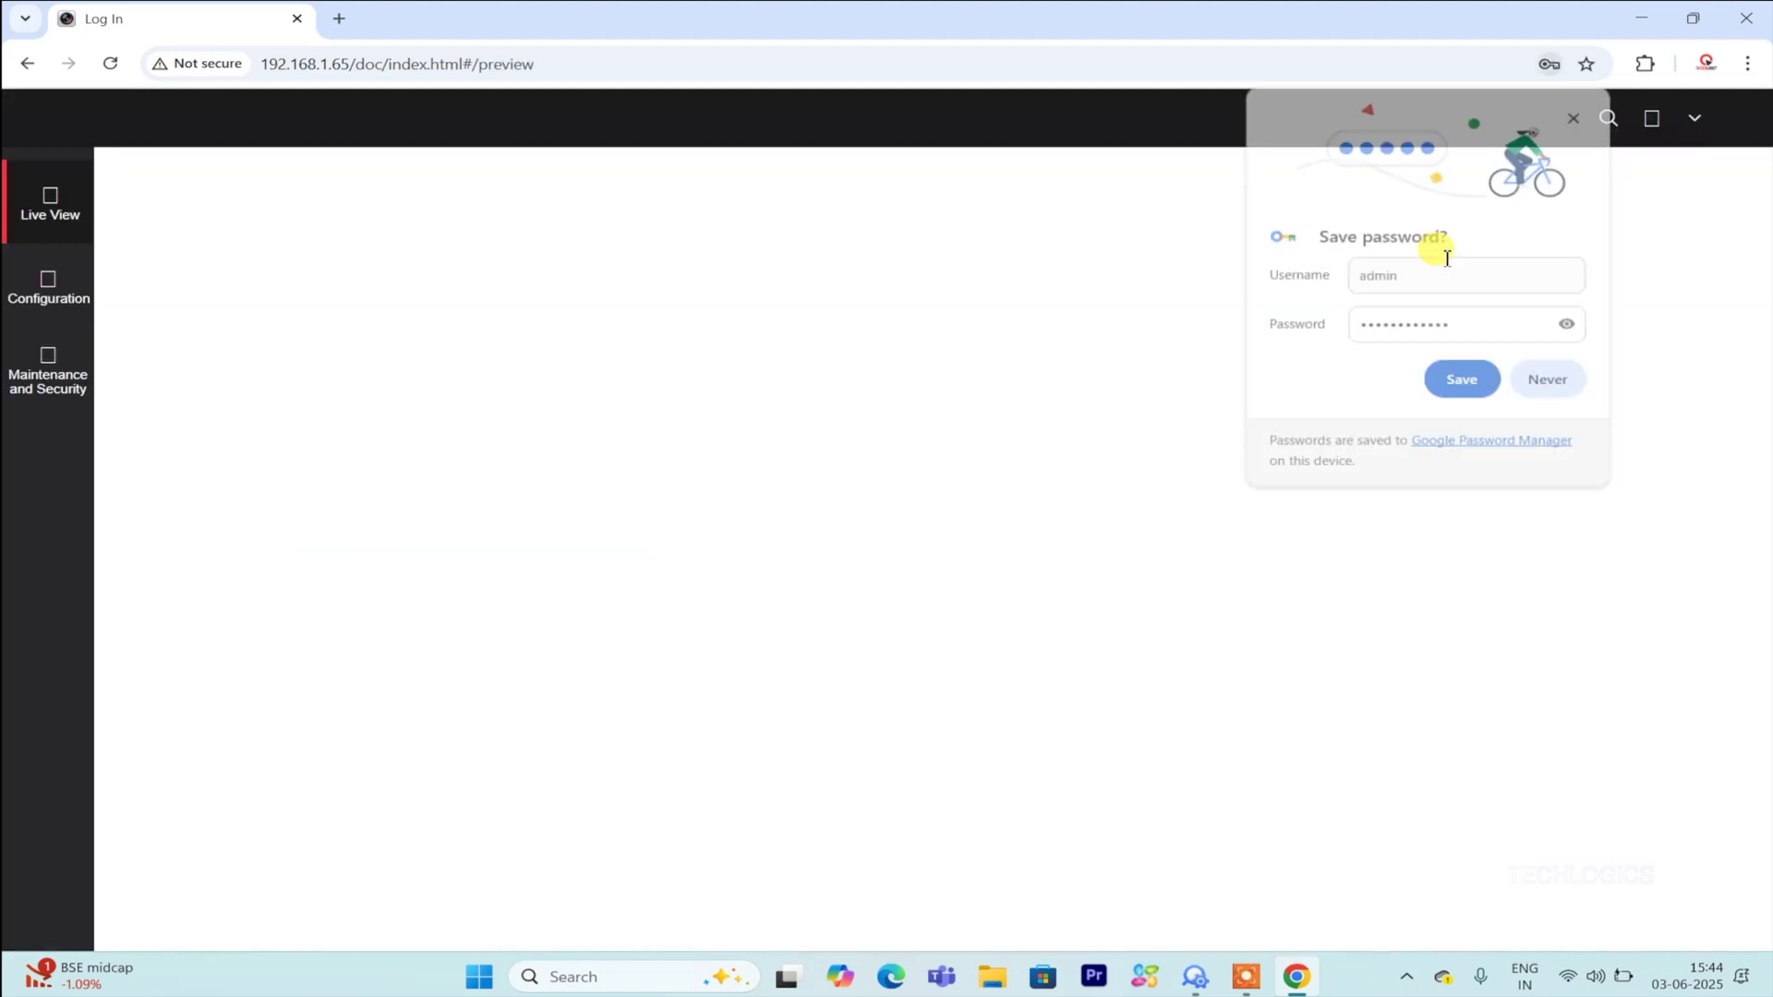
Dismiss Chrome's save-password popup and turn on the camera's built-in microphone.
left_click(1579, 115)
left_click(957, 610)
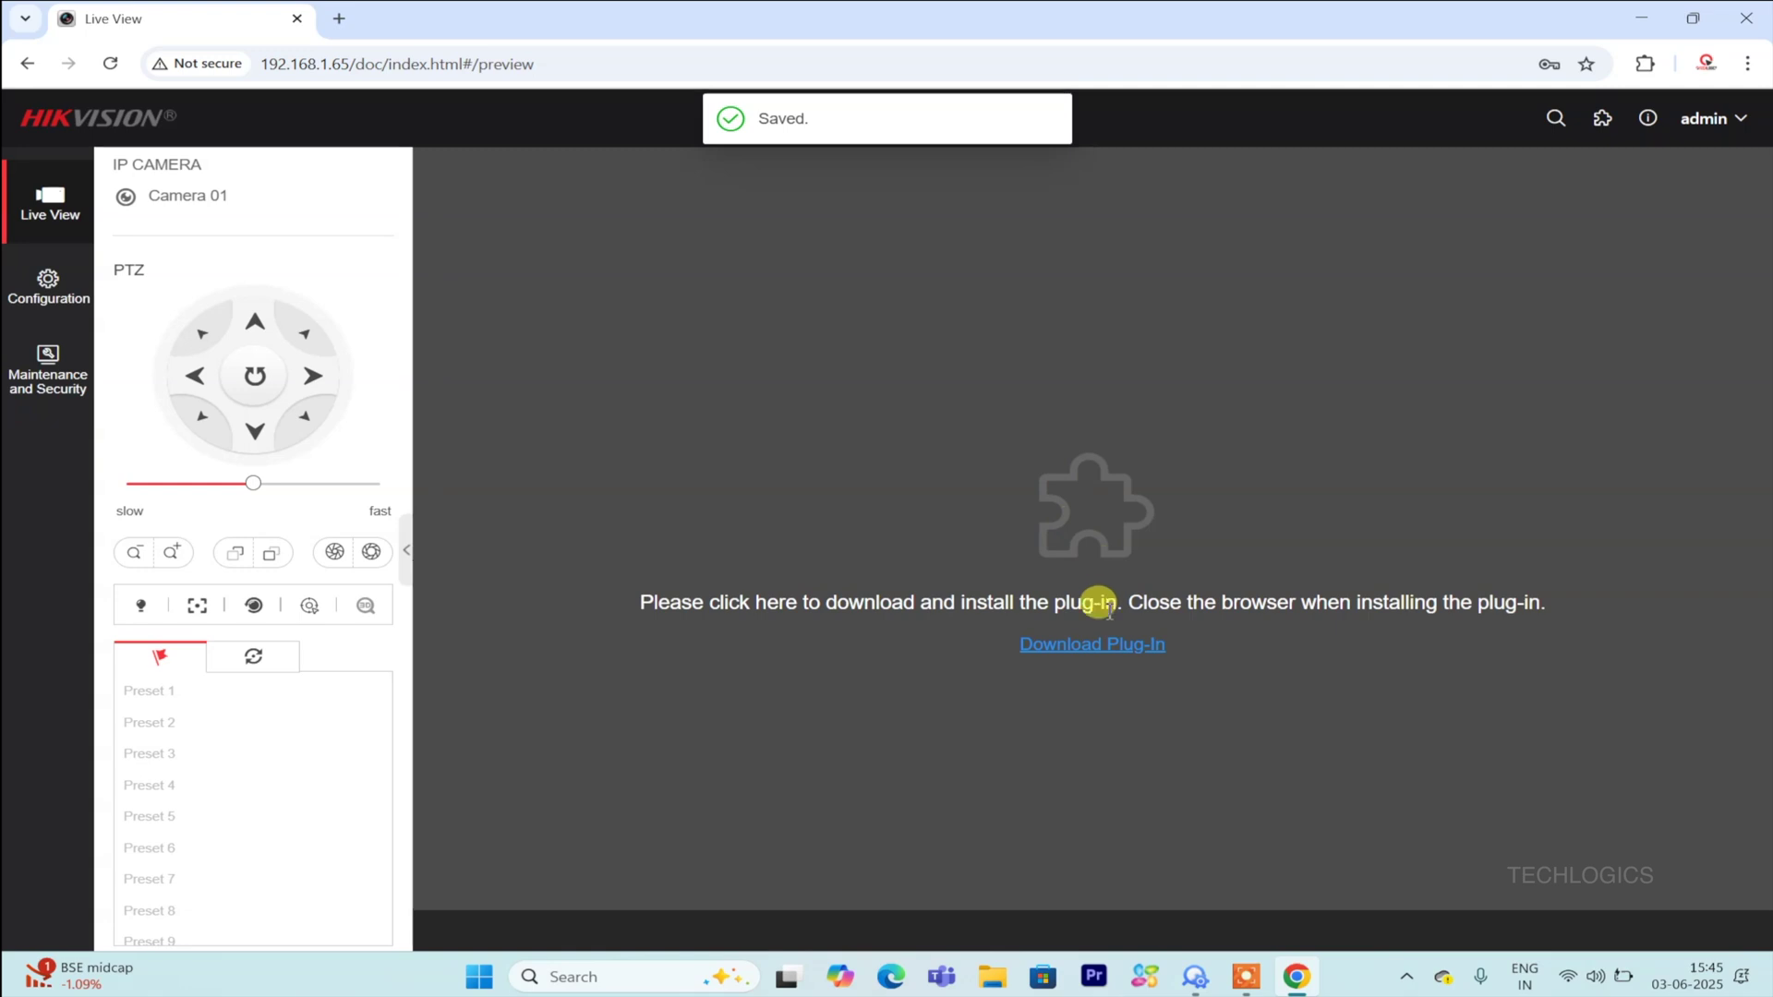
Download the camera plug-in installer, keeping it despite the insecure-file warning.
left_click(1105, 607)
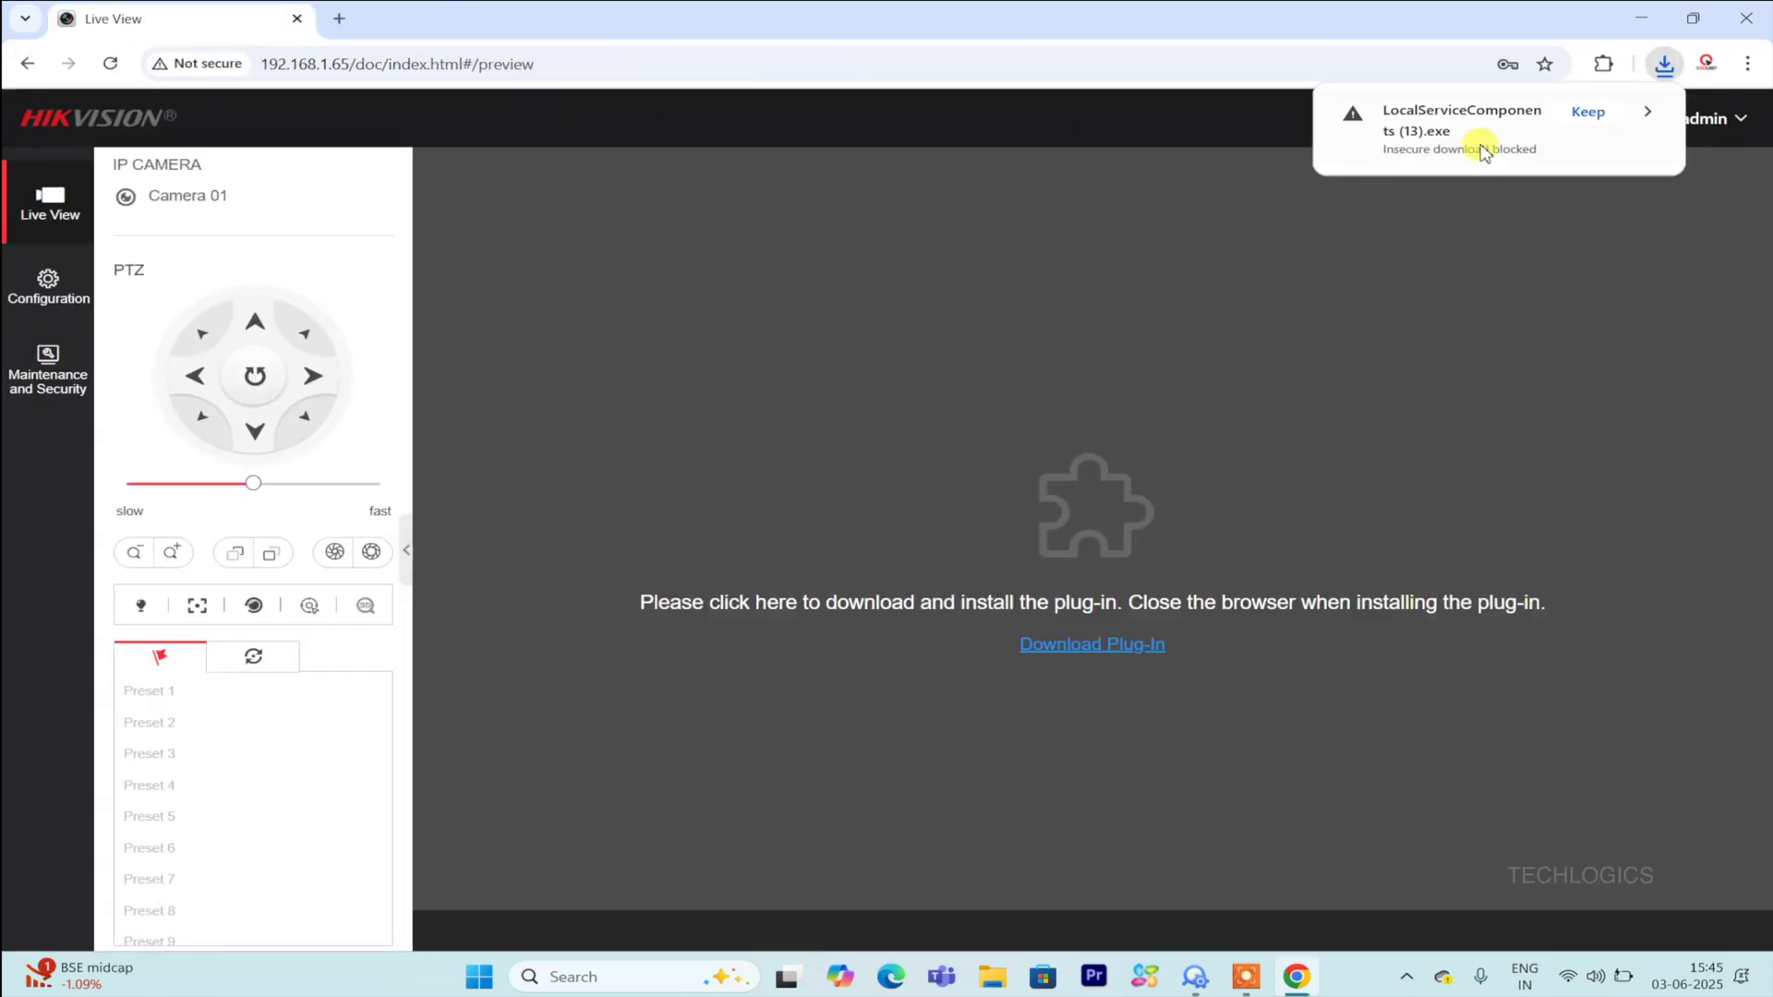
left_click(1471, 147)
left_click(1514, 257)
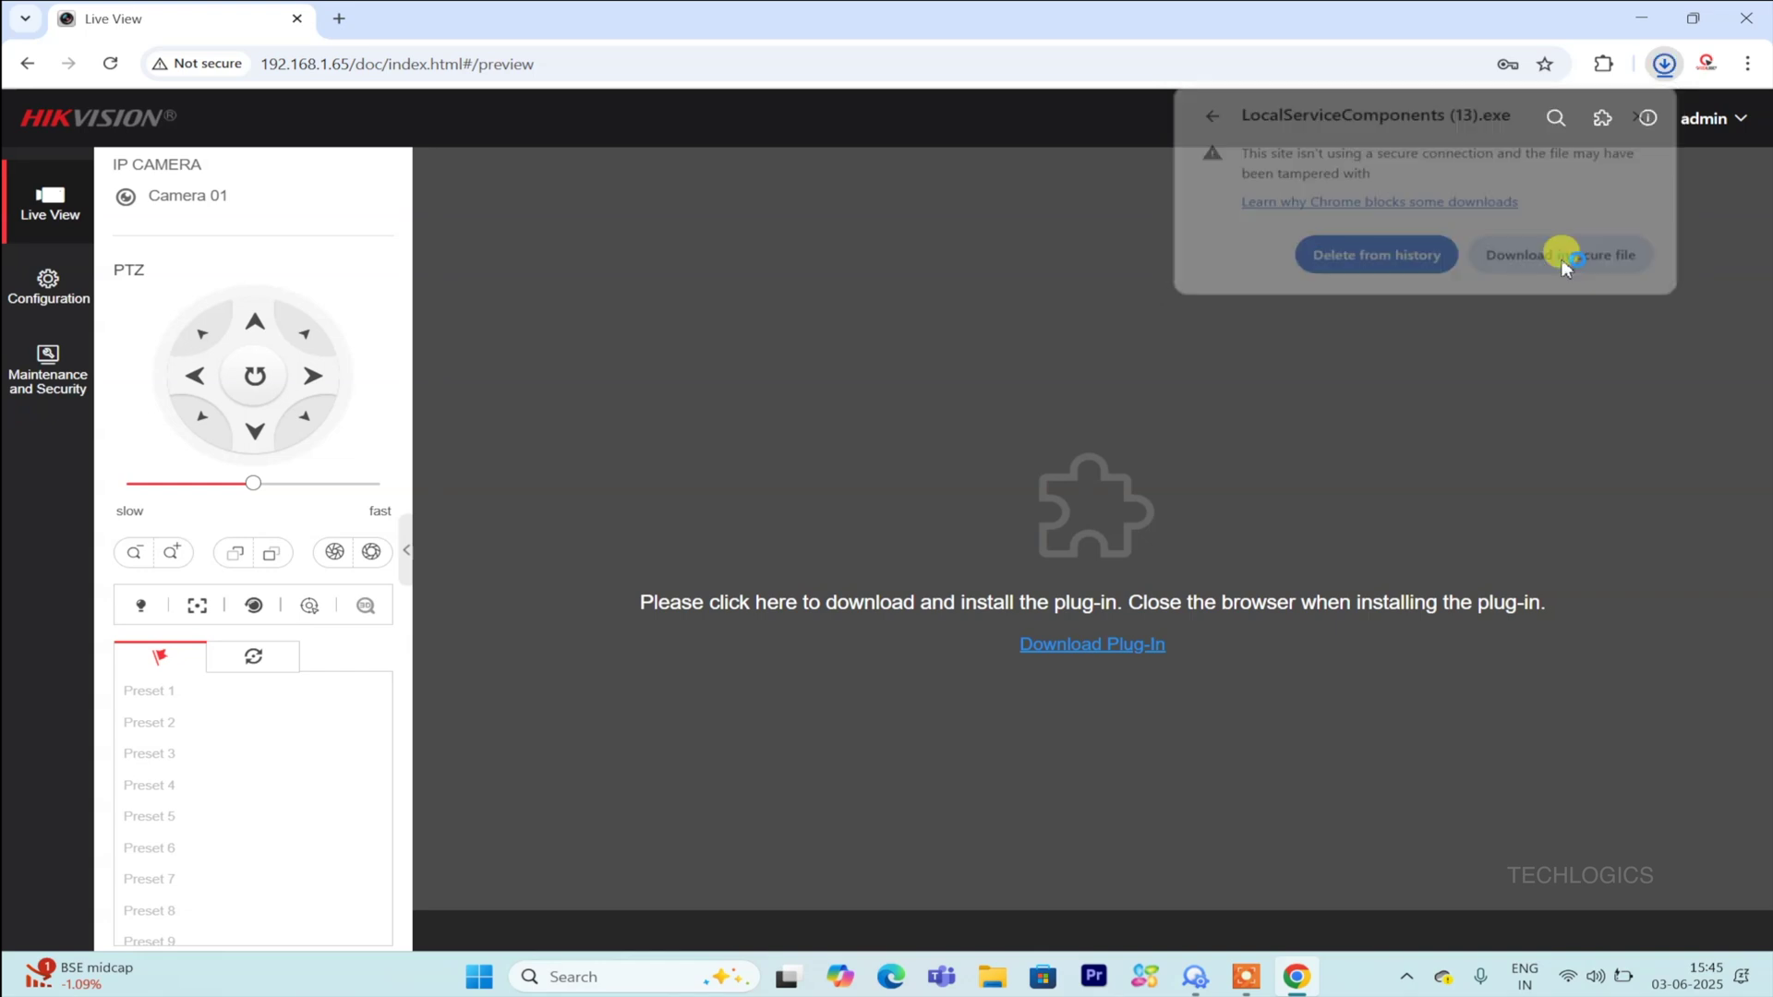
left_click(1709, 859)
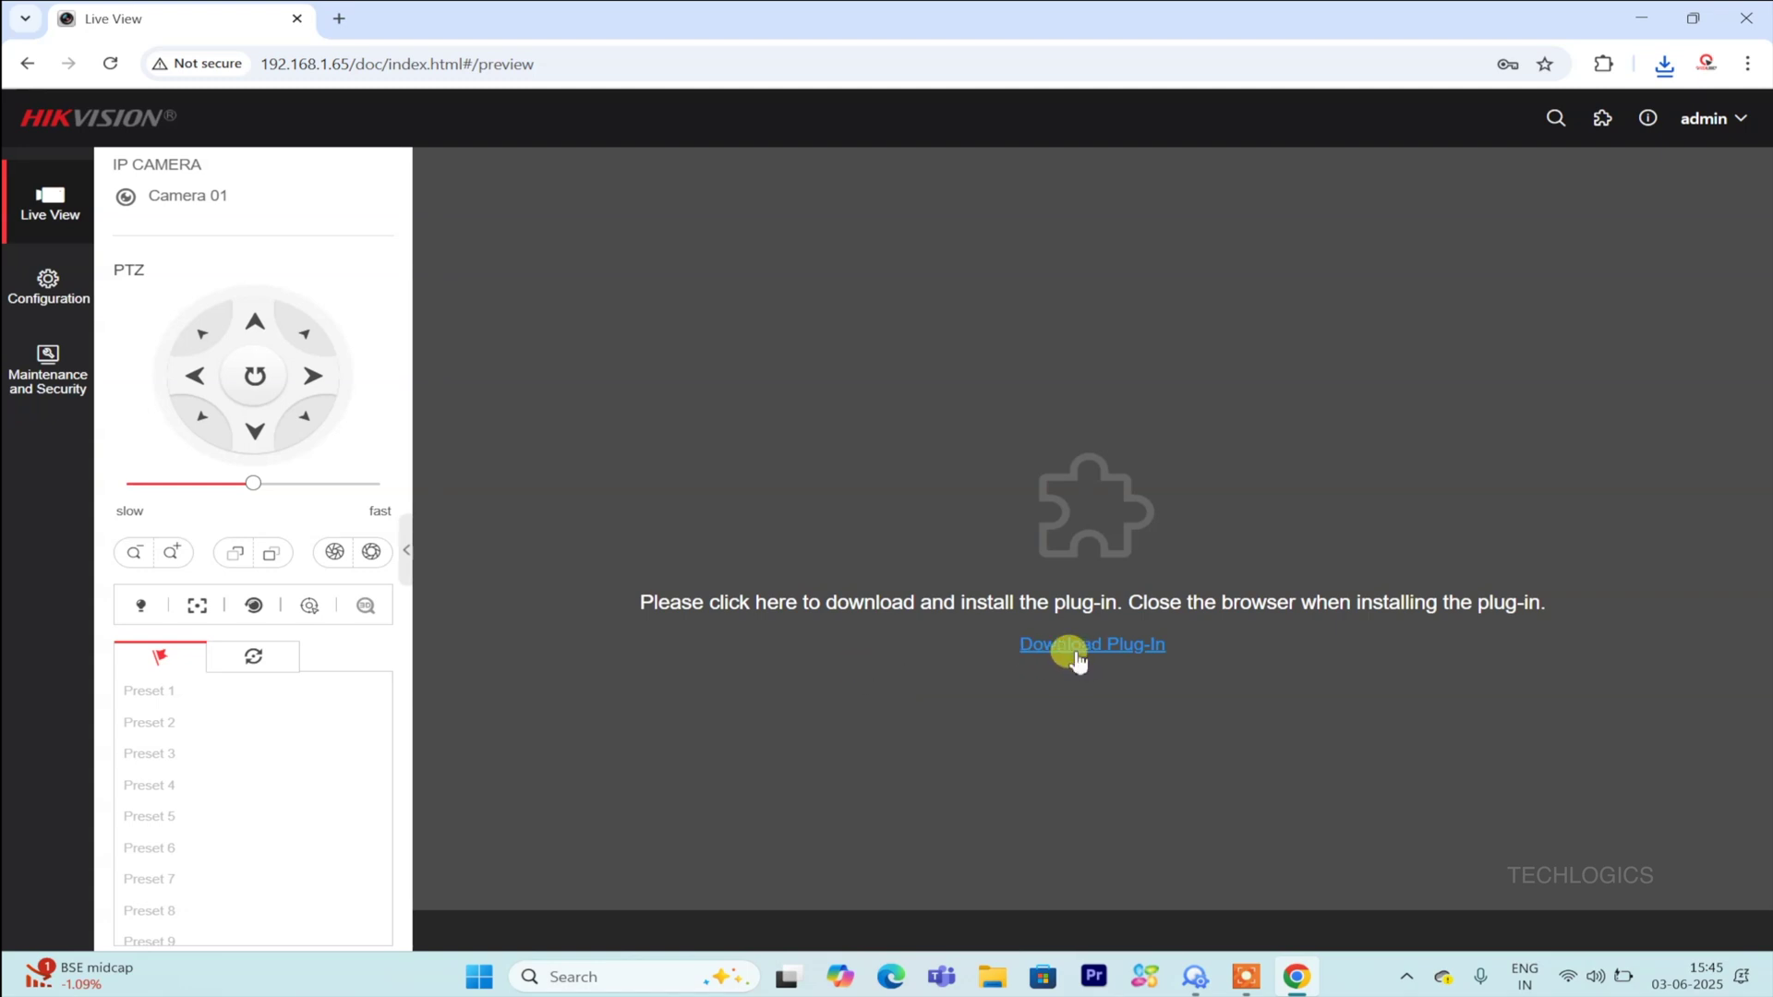
Show the downloaded LocalServiceComponents installer in its Downloads folder.
left_click(1662, 74)
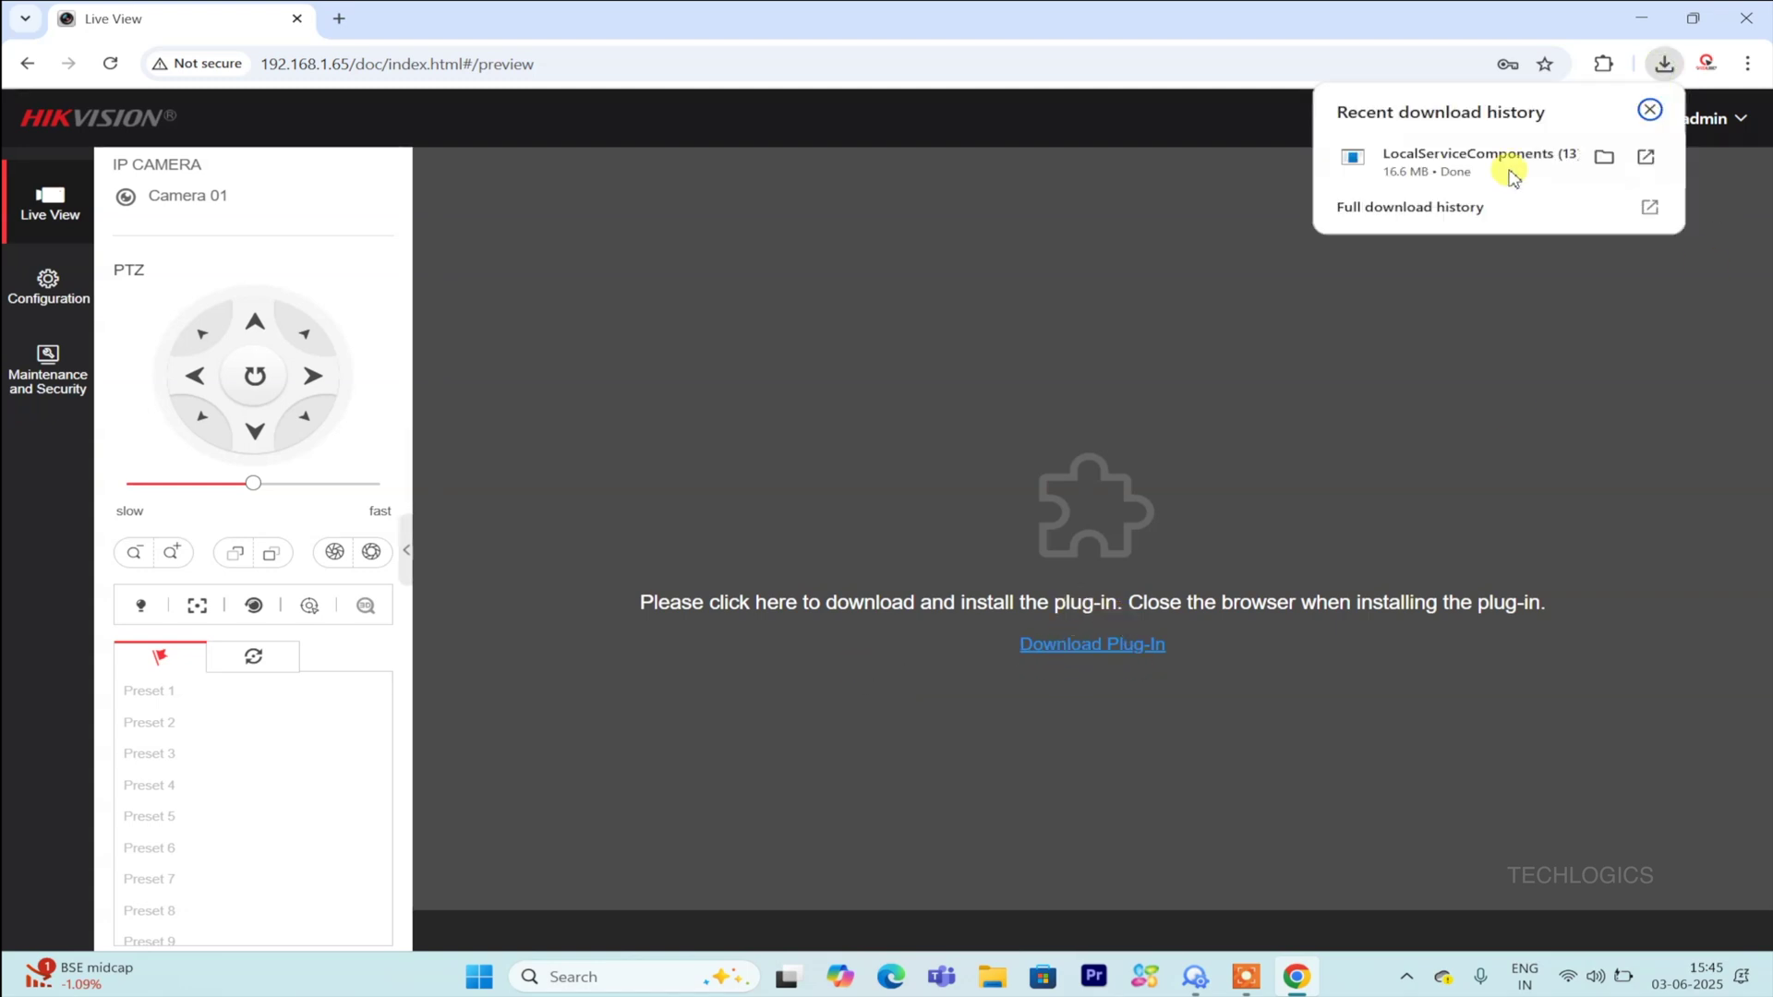
right_click(1510, 172)
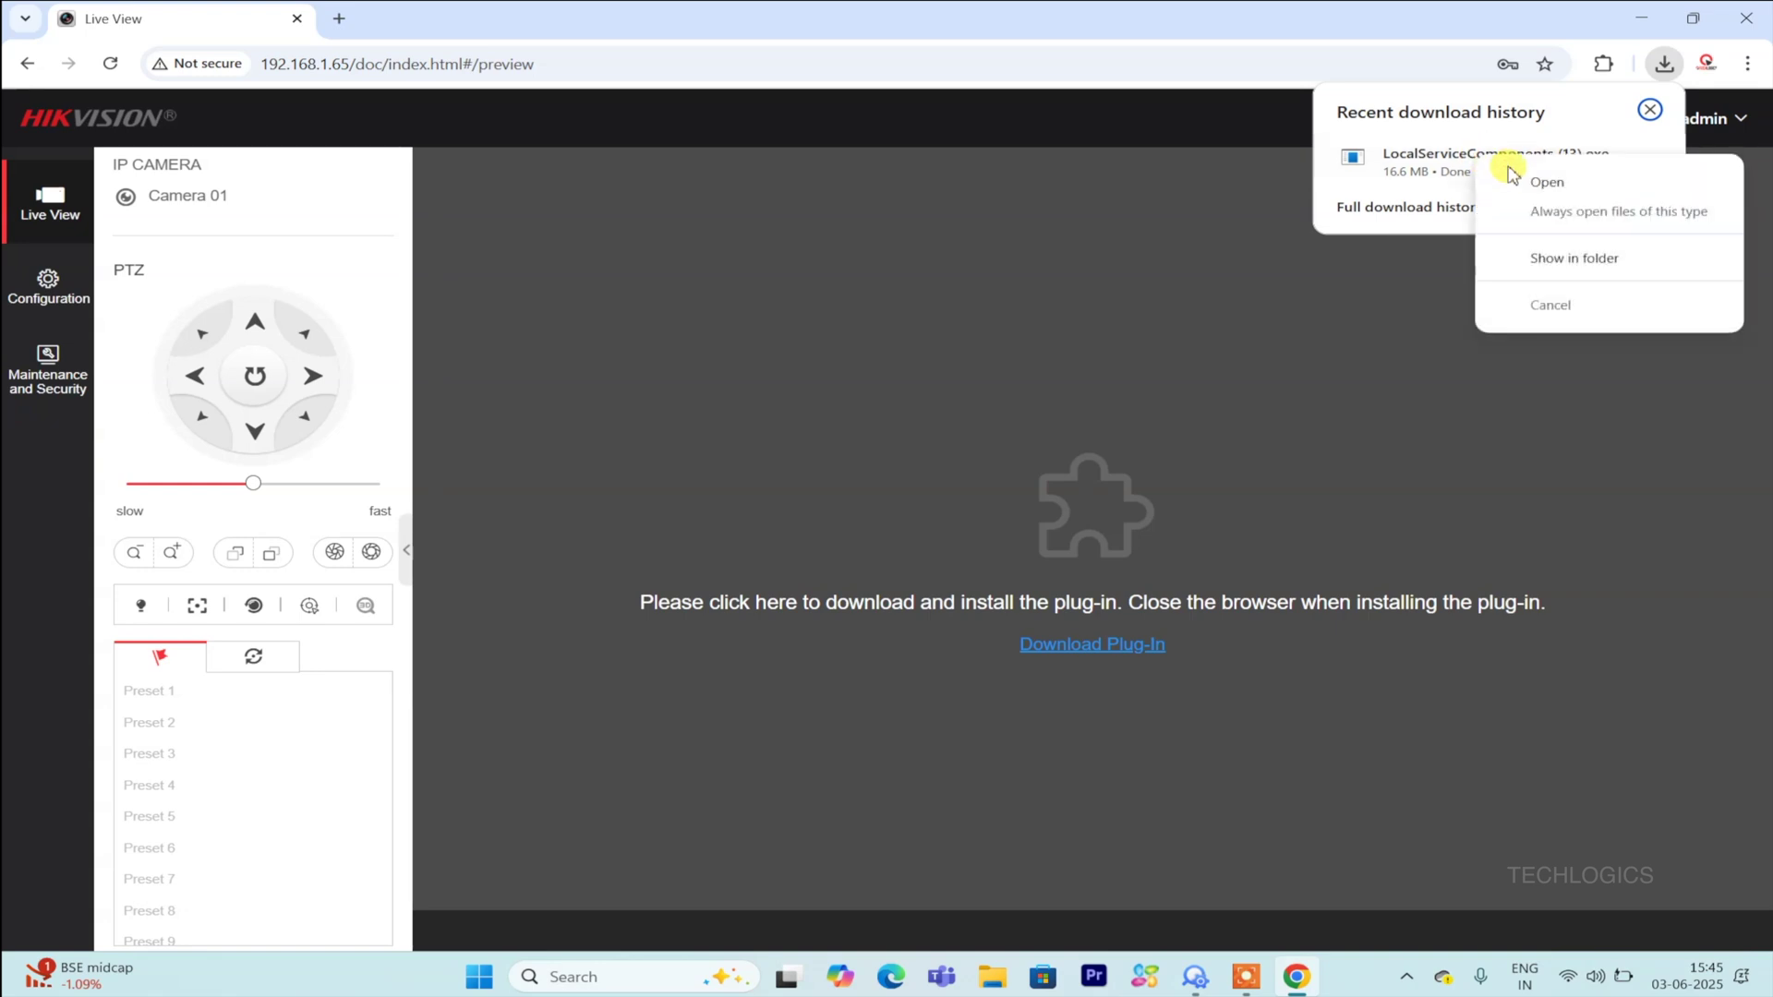
left_click(1570, 257)
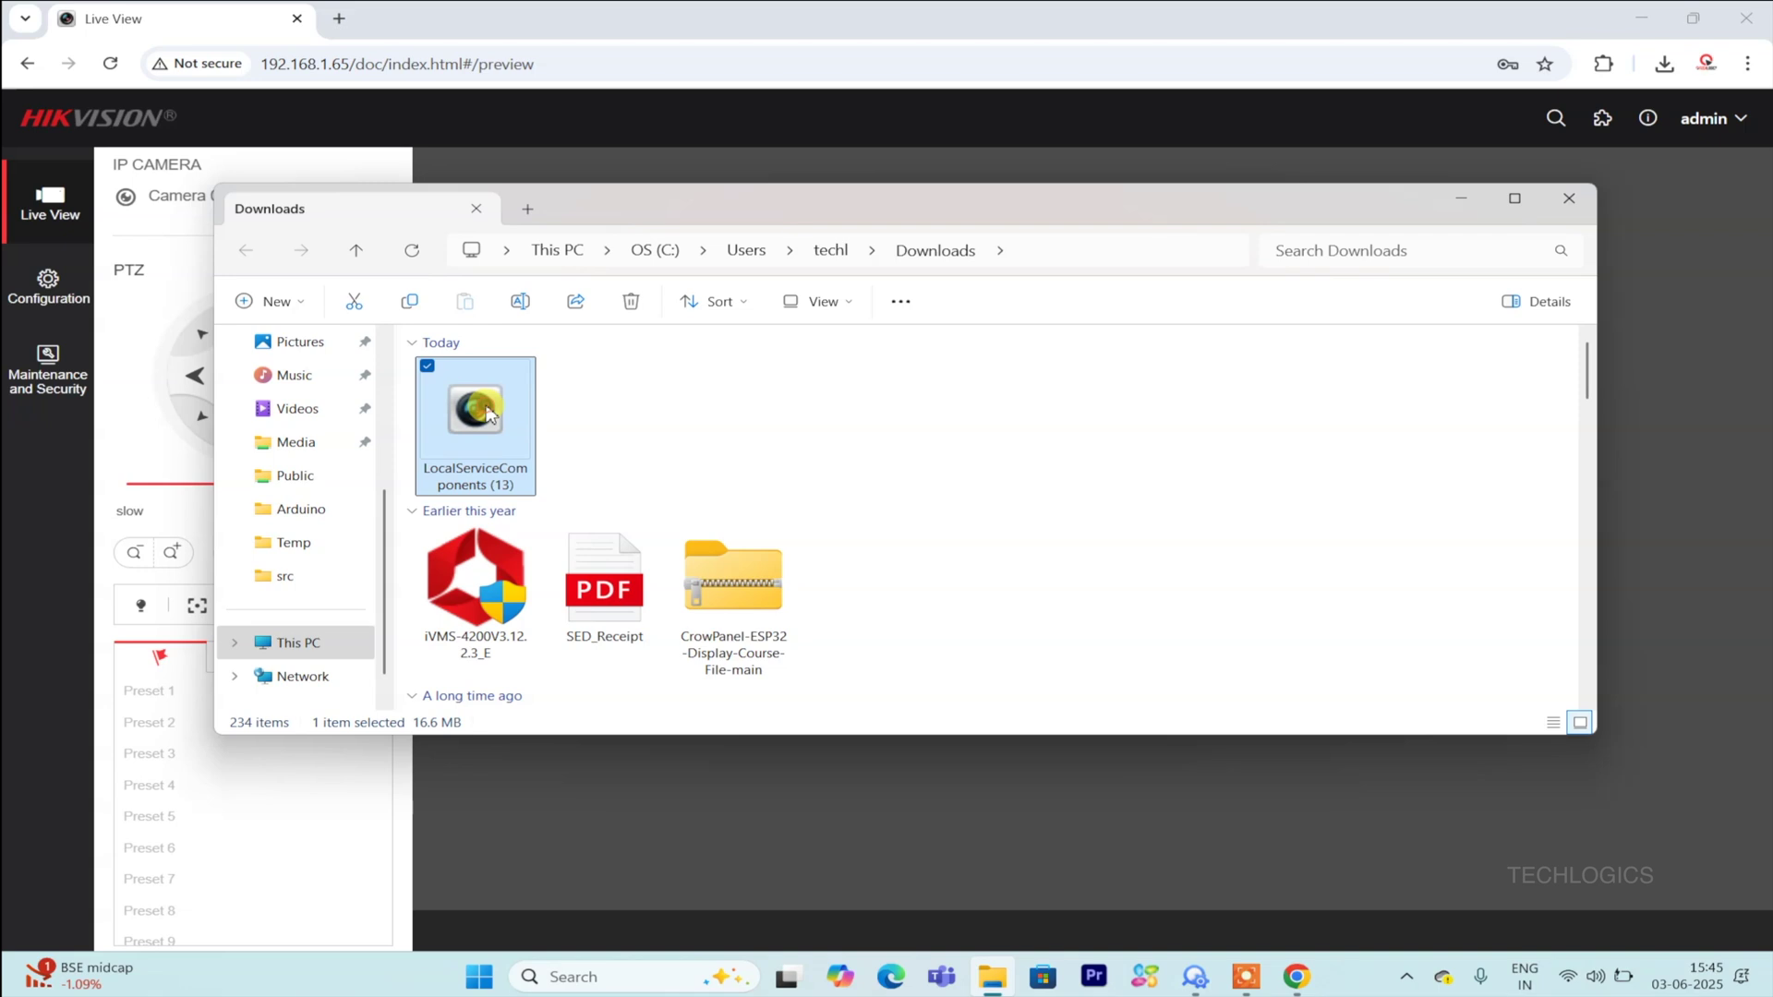
Install LocalServiceComponents as administrator, then close File Explorer and Chrome.
right_click(496, 415)
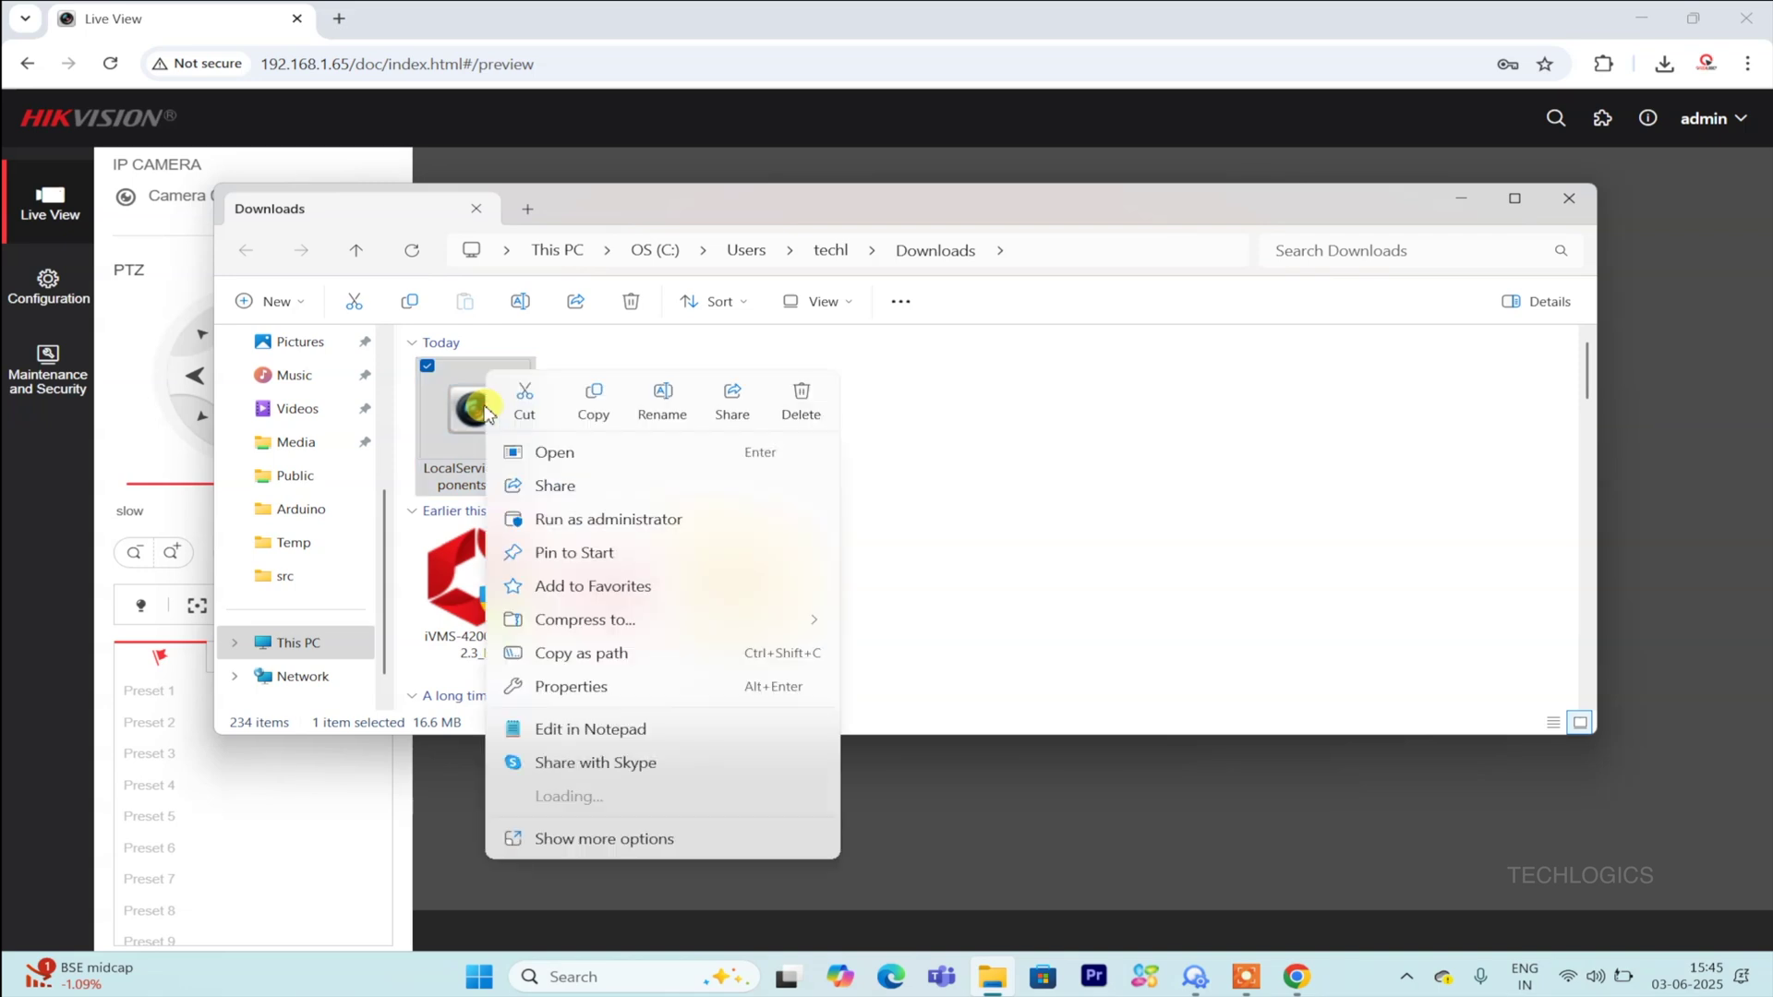
left_click(684, 520)
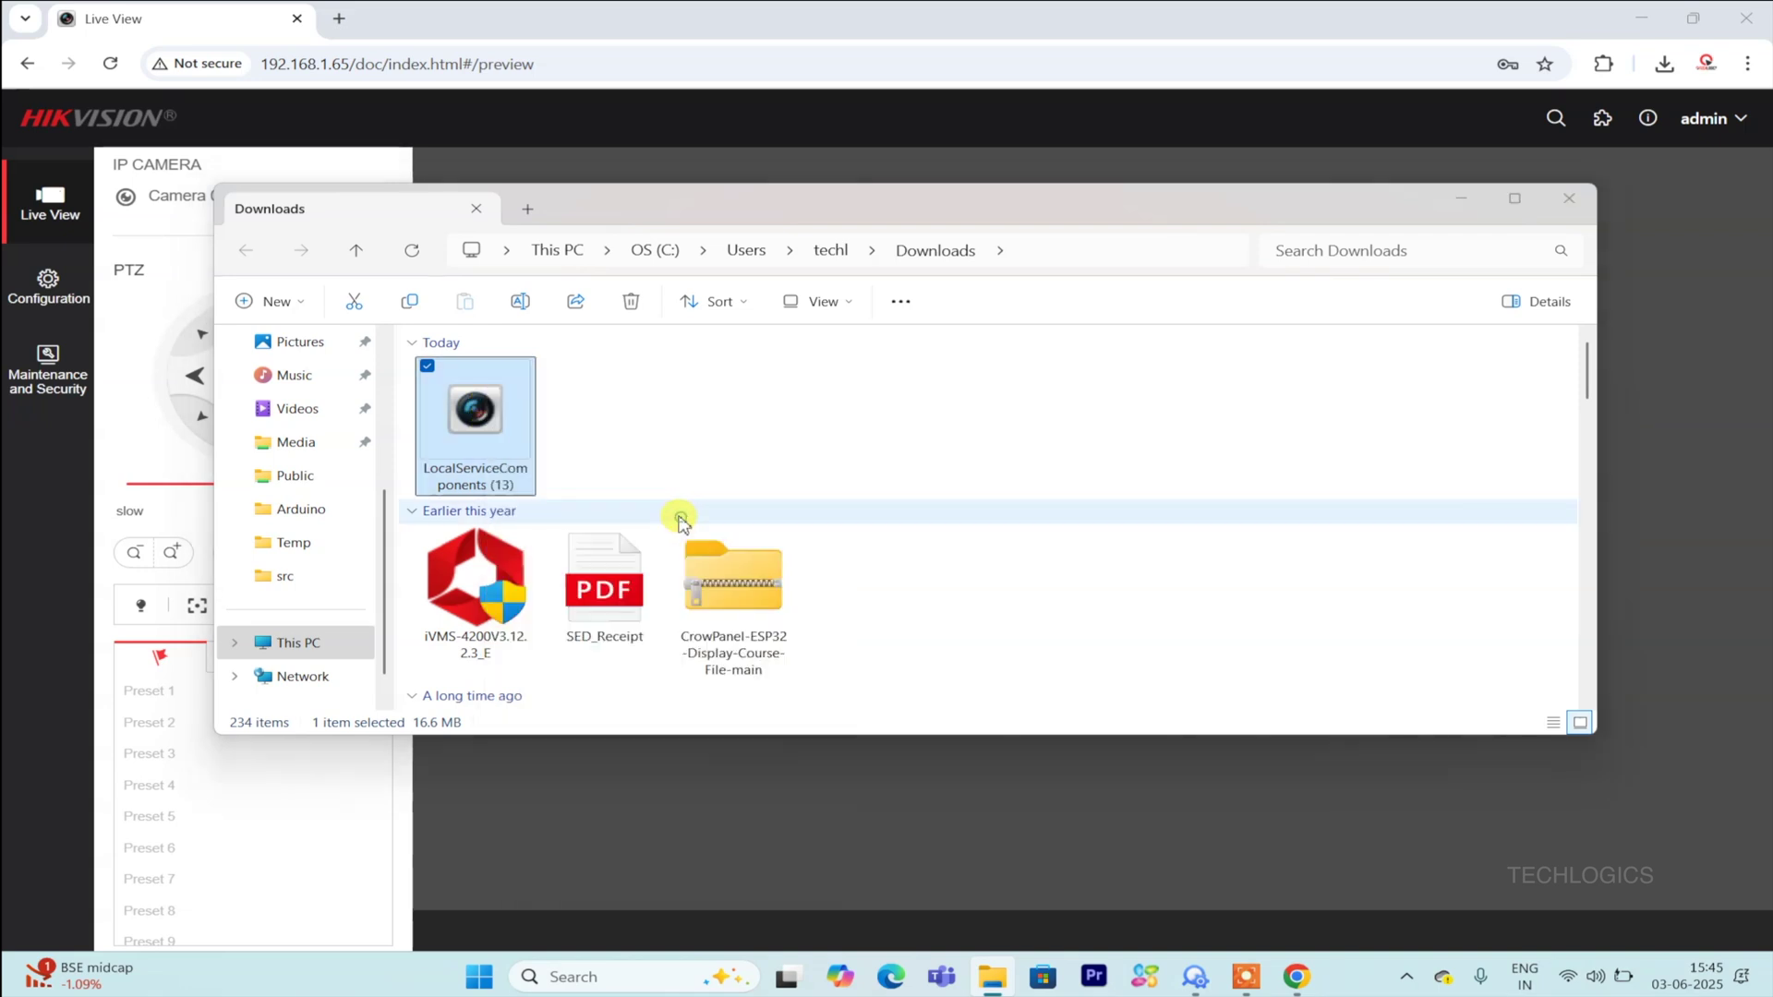
left_click(1569, 197)
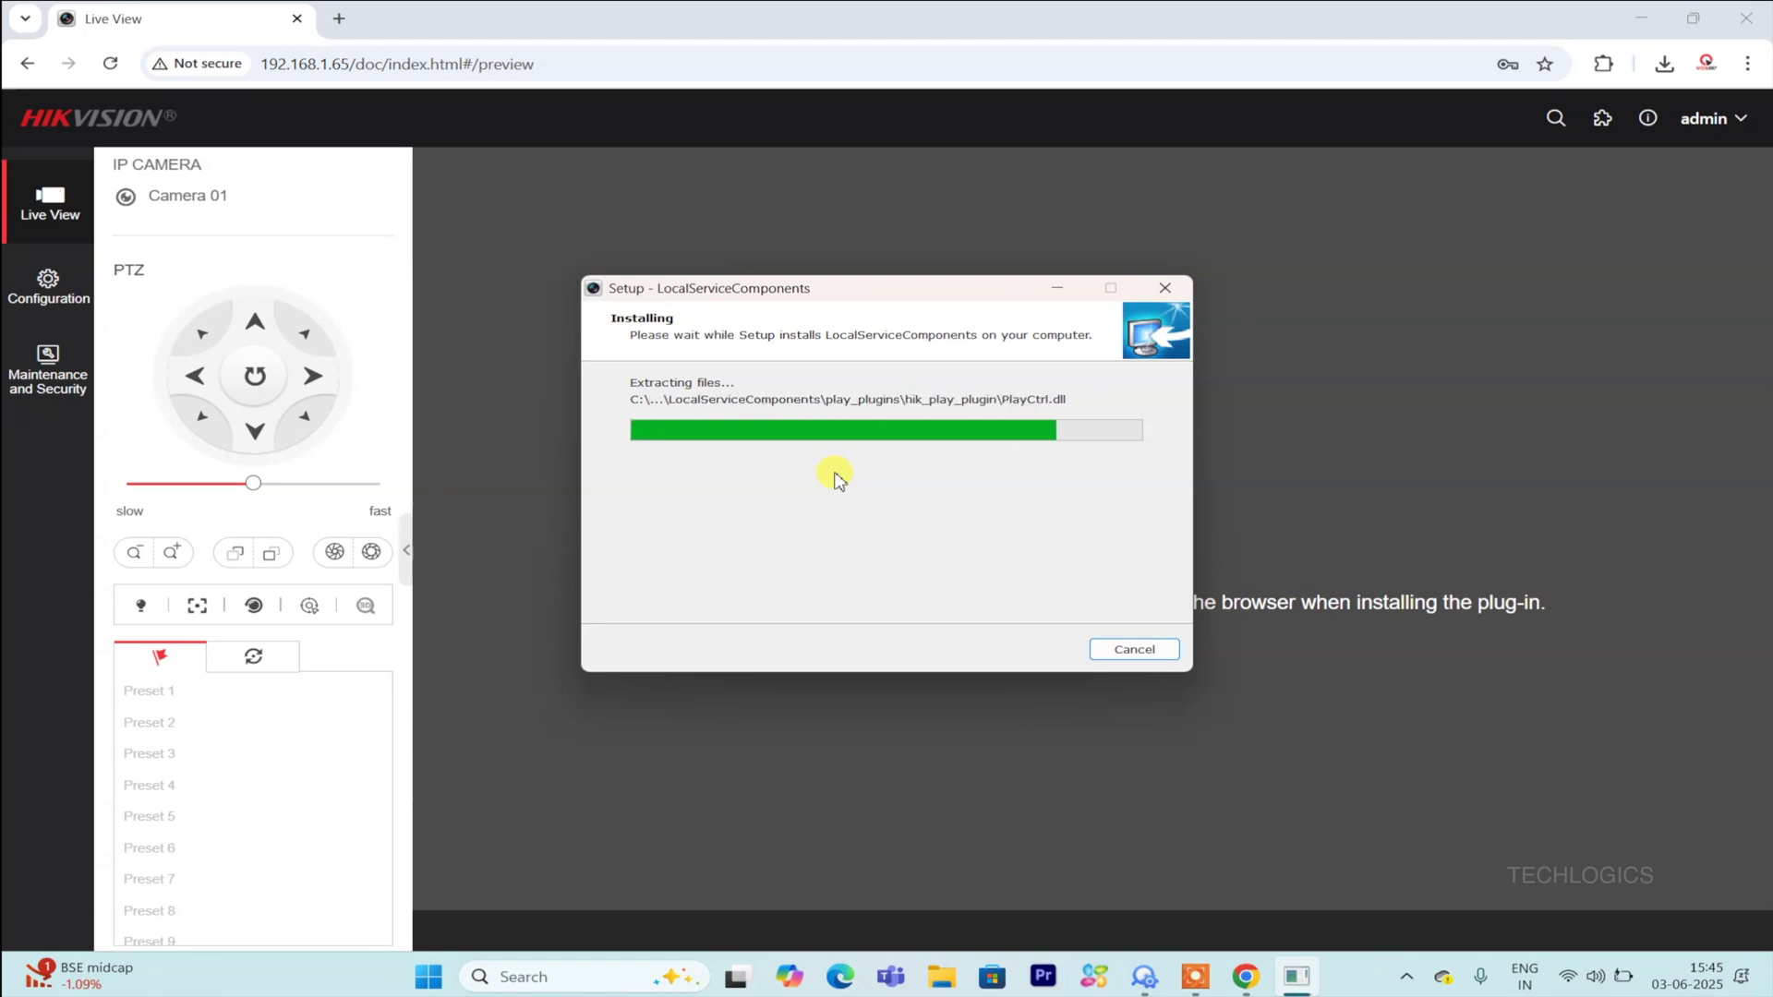
left_click(1029, 651)
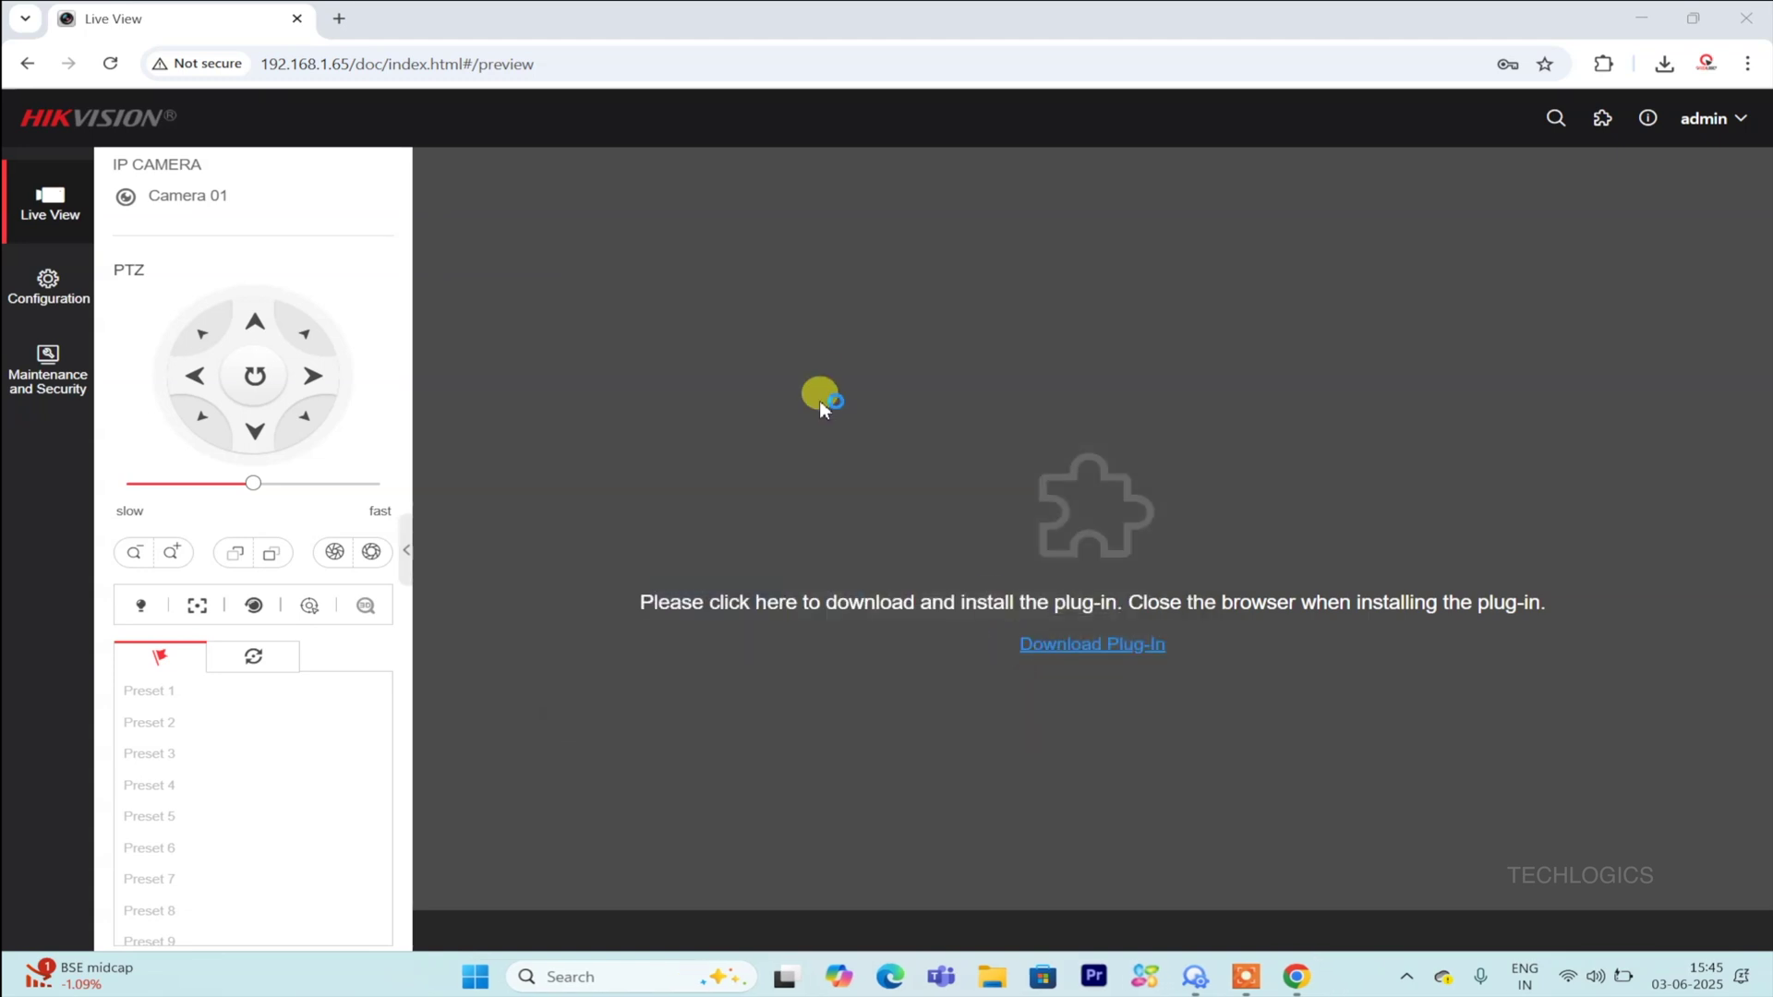
left_click(1761, 23)
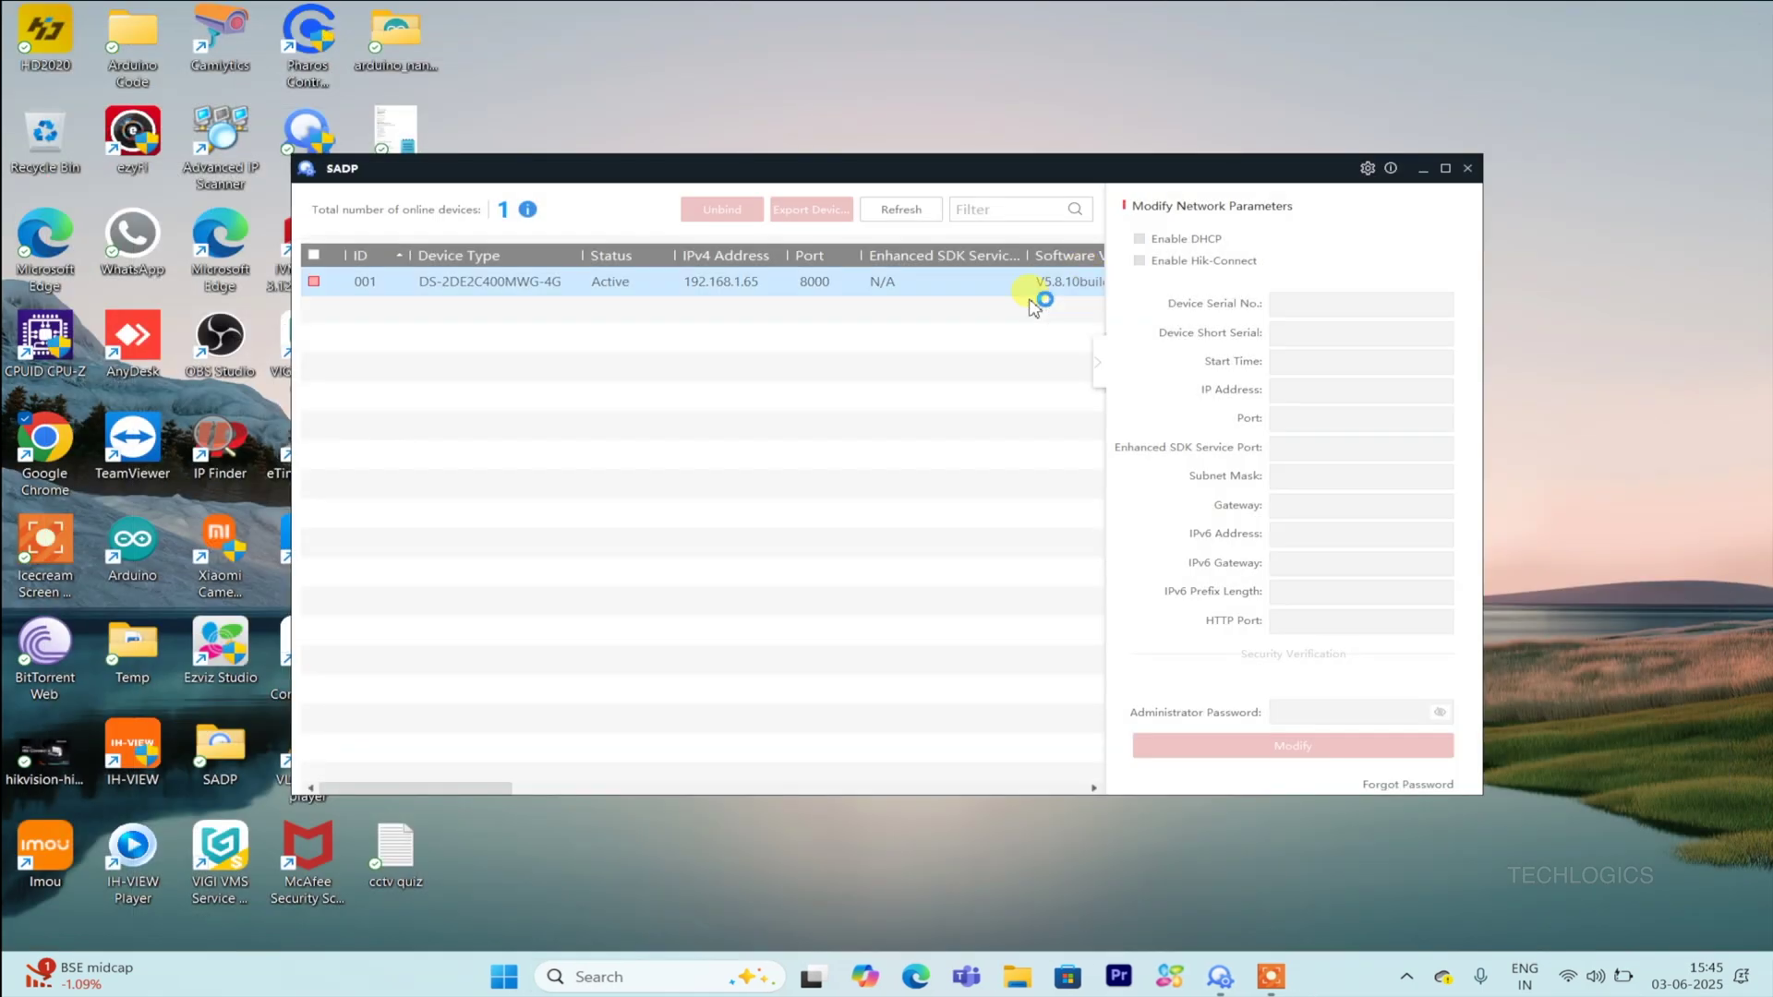
Relaunch Chrome, open 192.168.1.65, and sign in with the admin credentials.
double_click(46, 442)
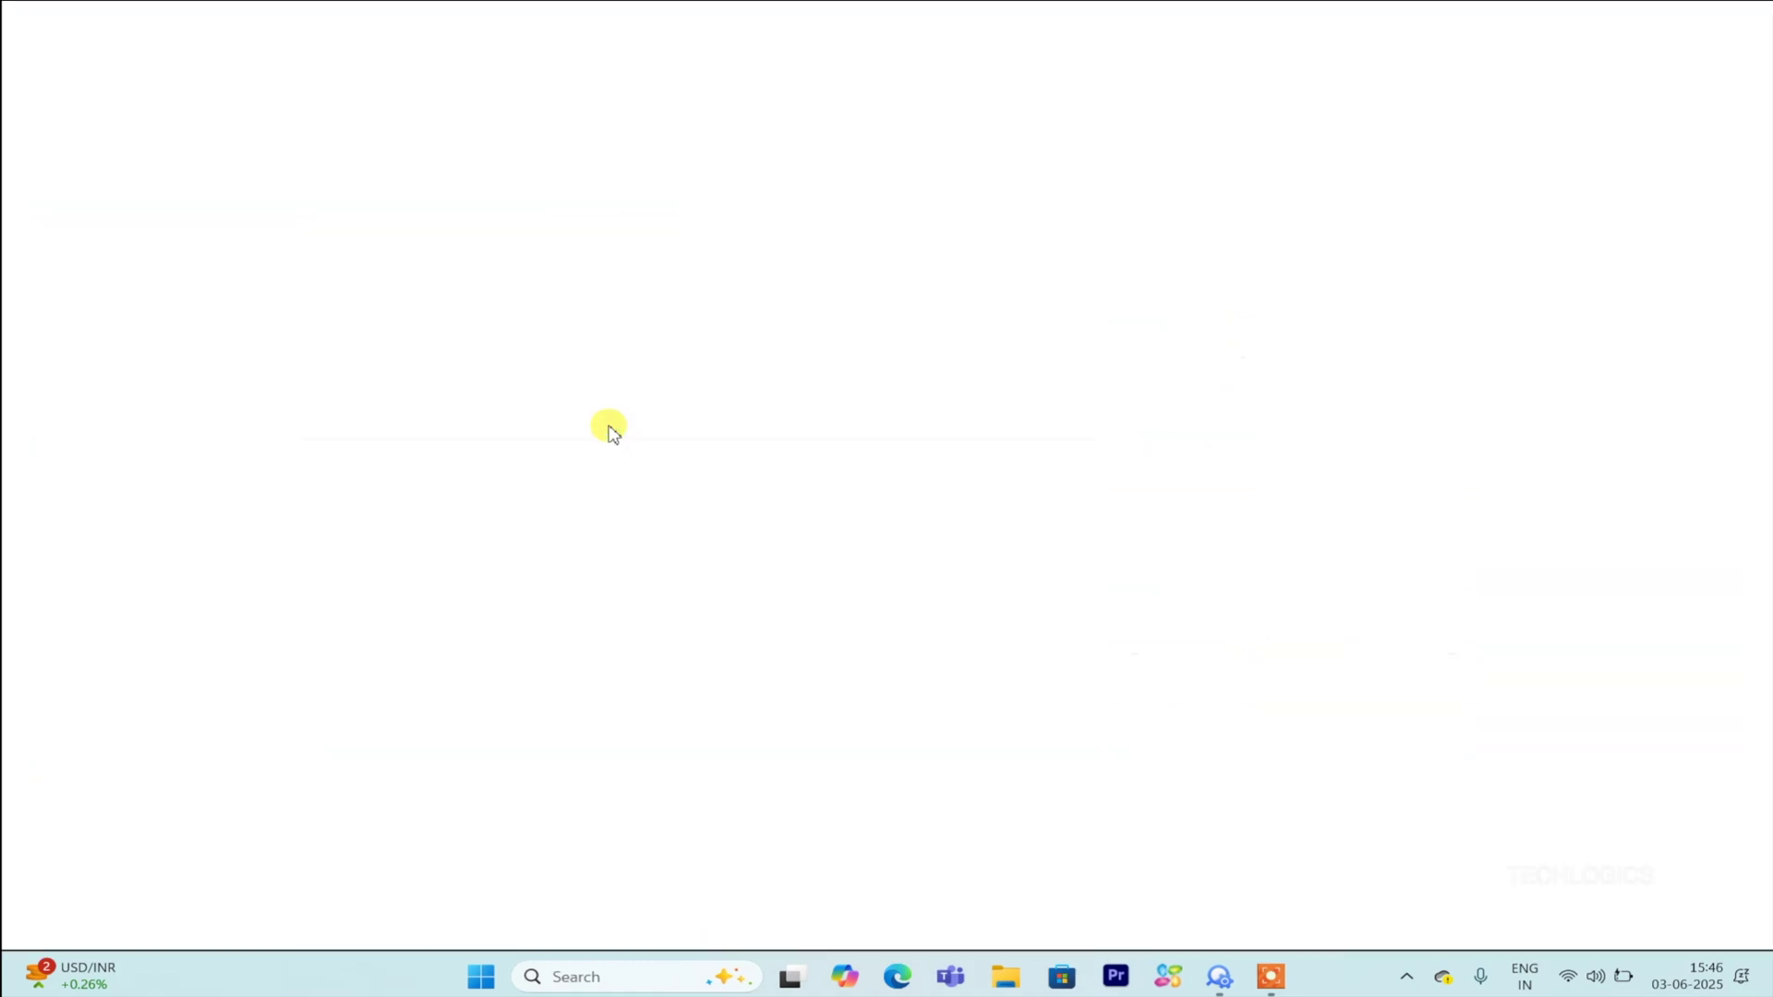
type("192.168.1.64")
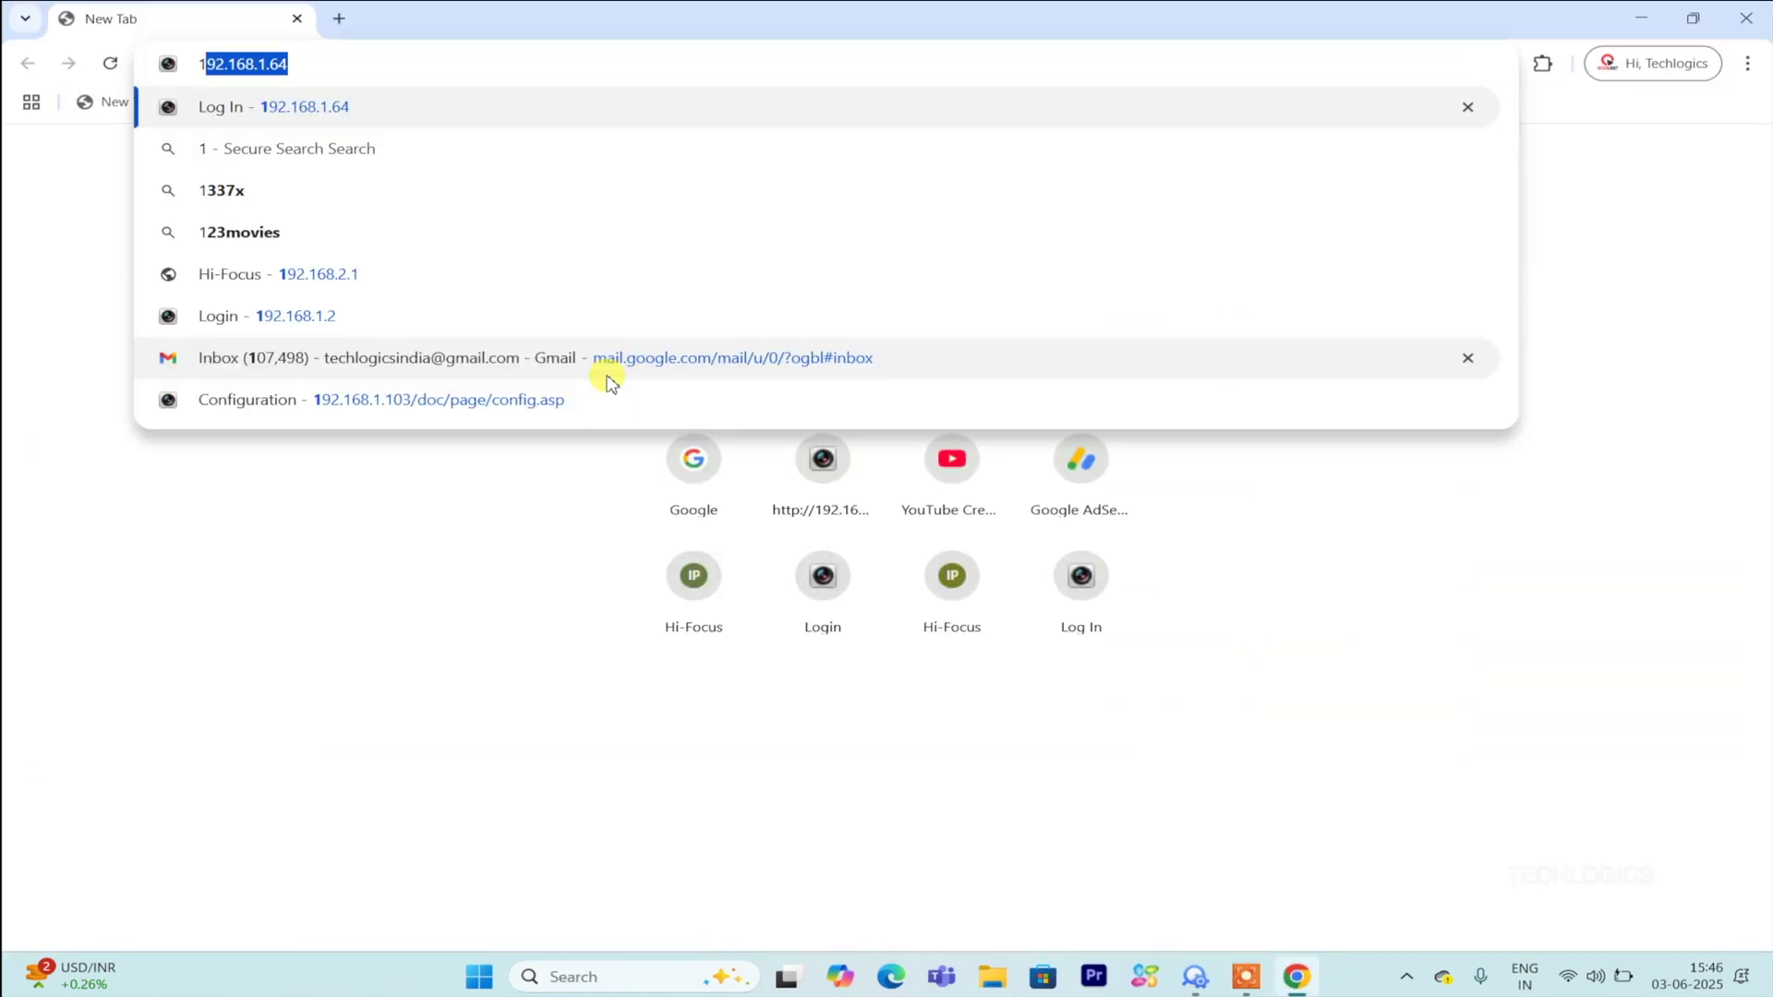
key("BackSpace")
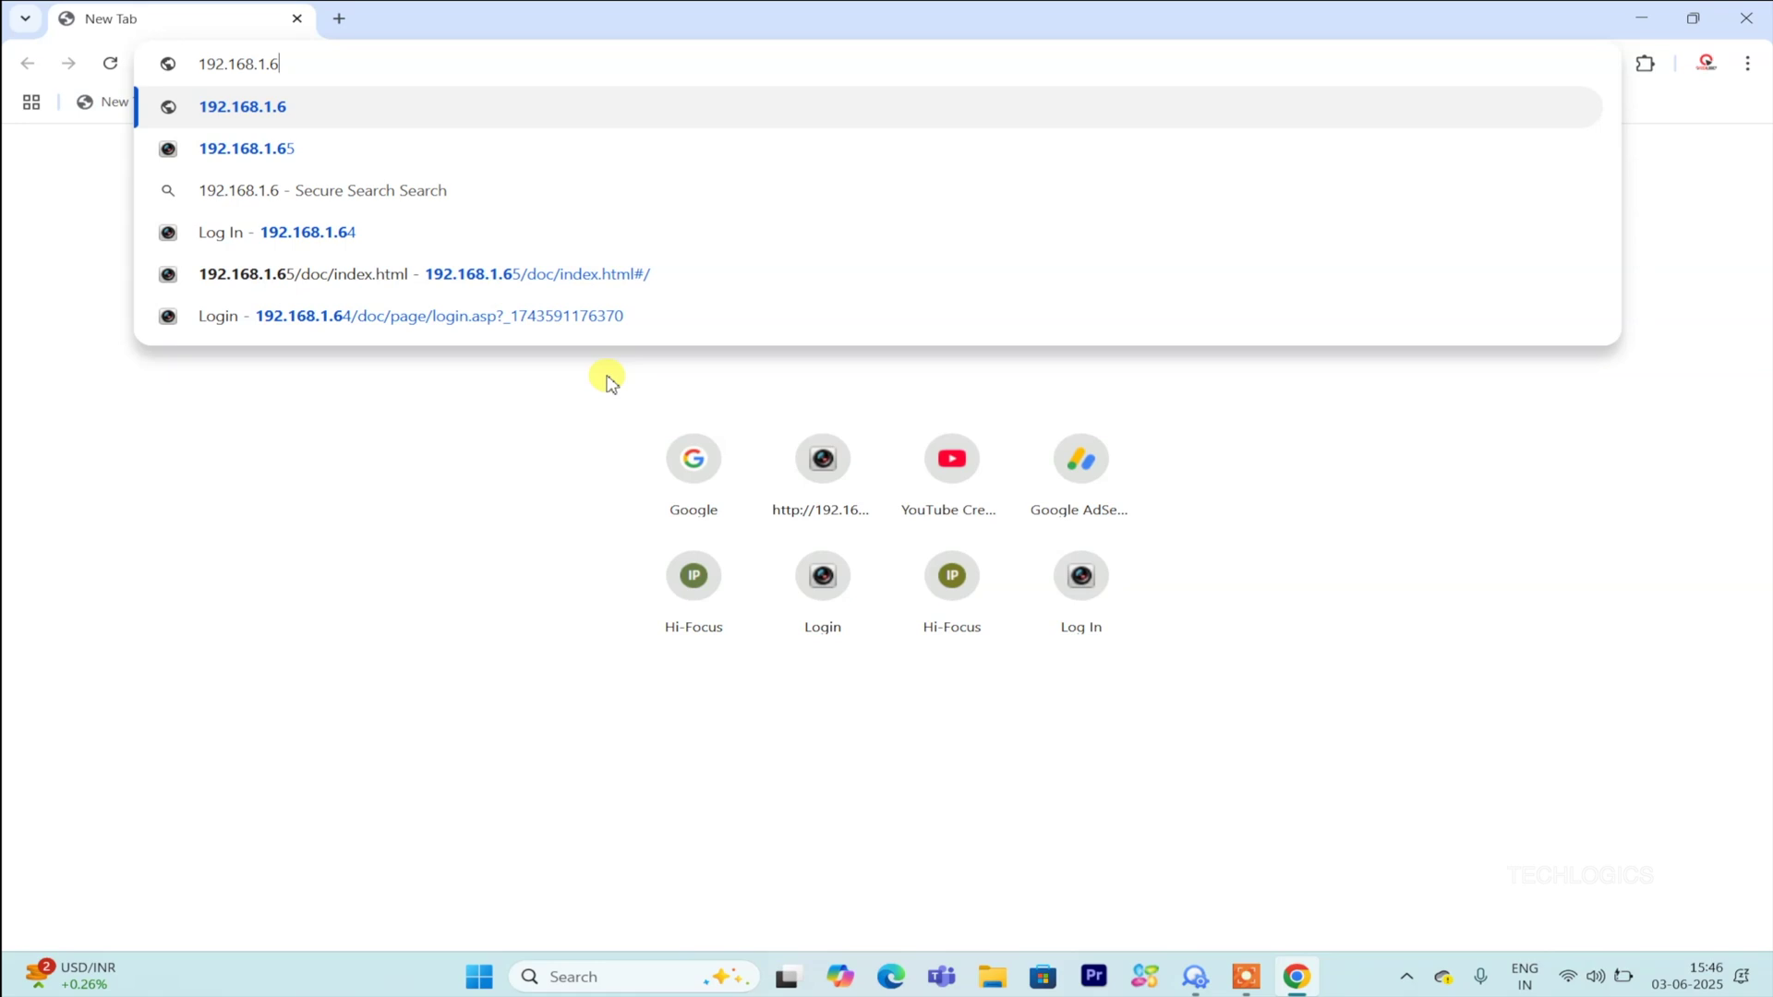
type("5")
key("Return")
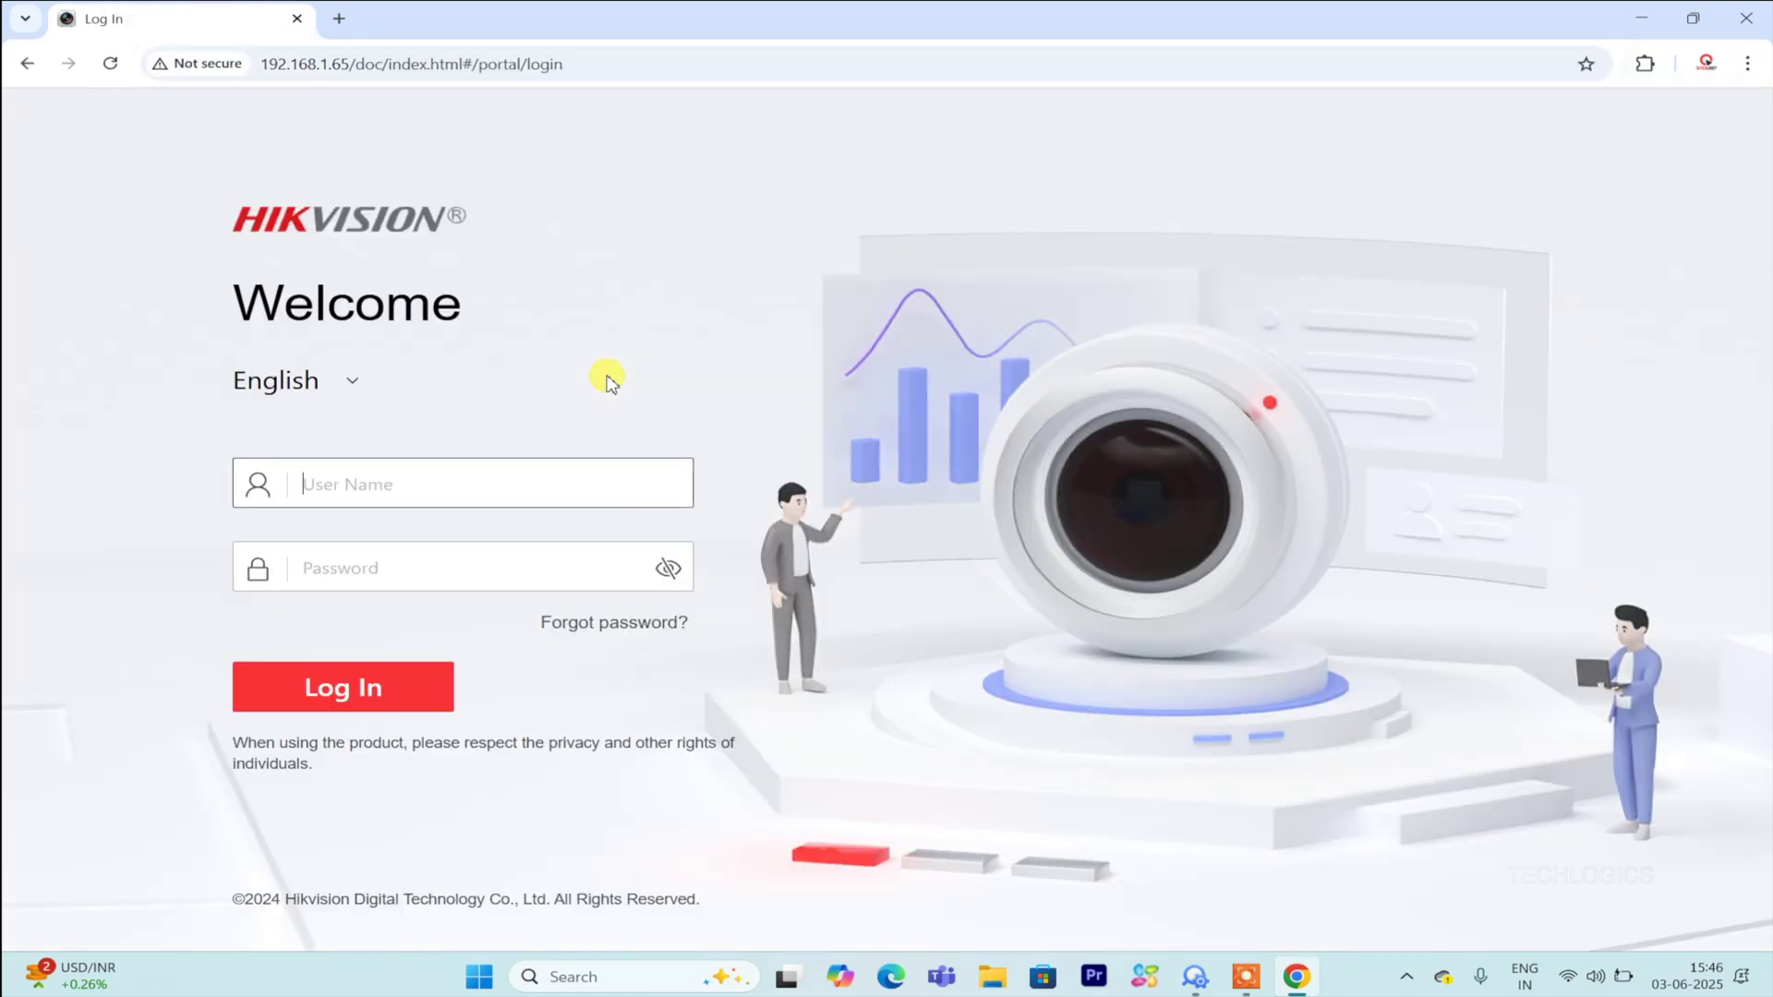
type("admin")
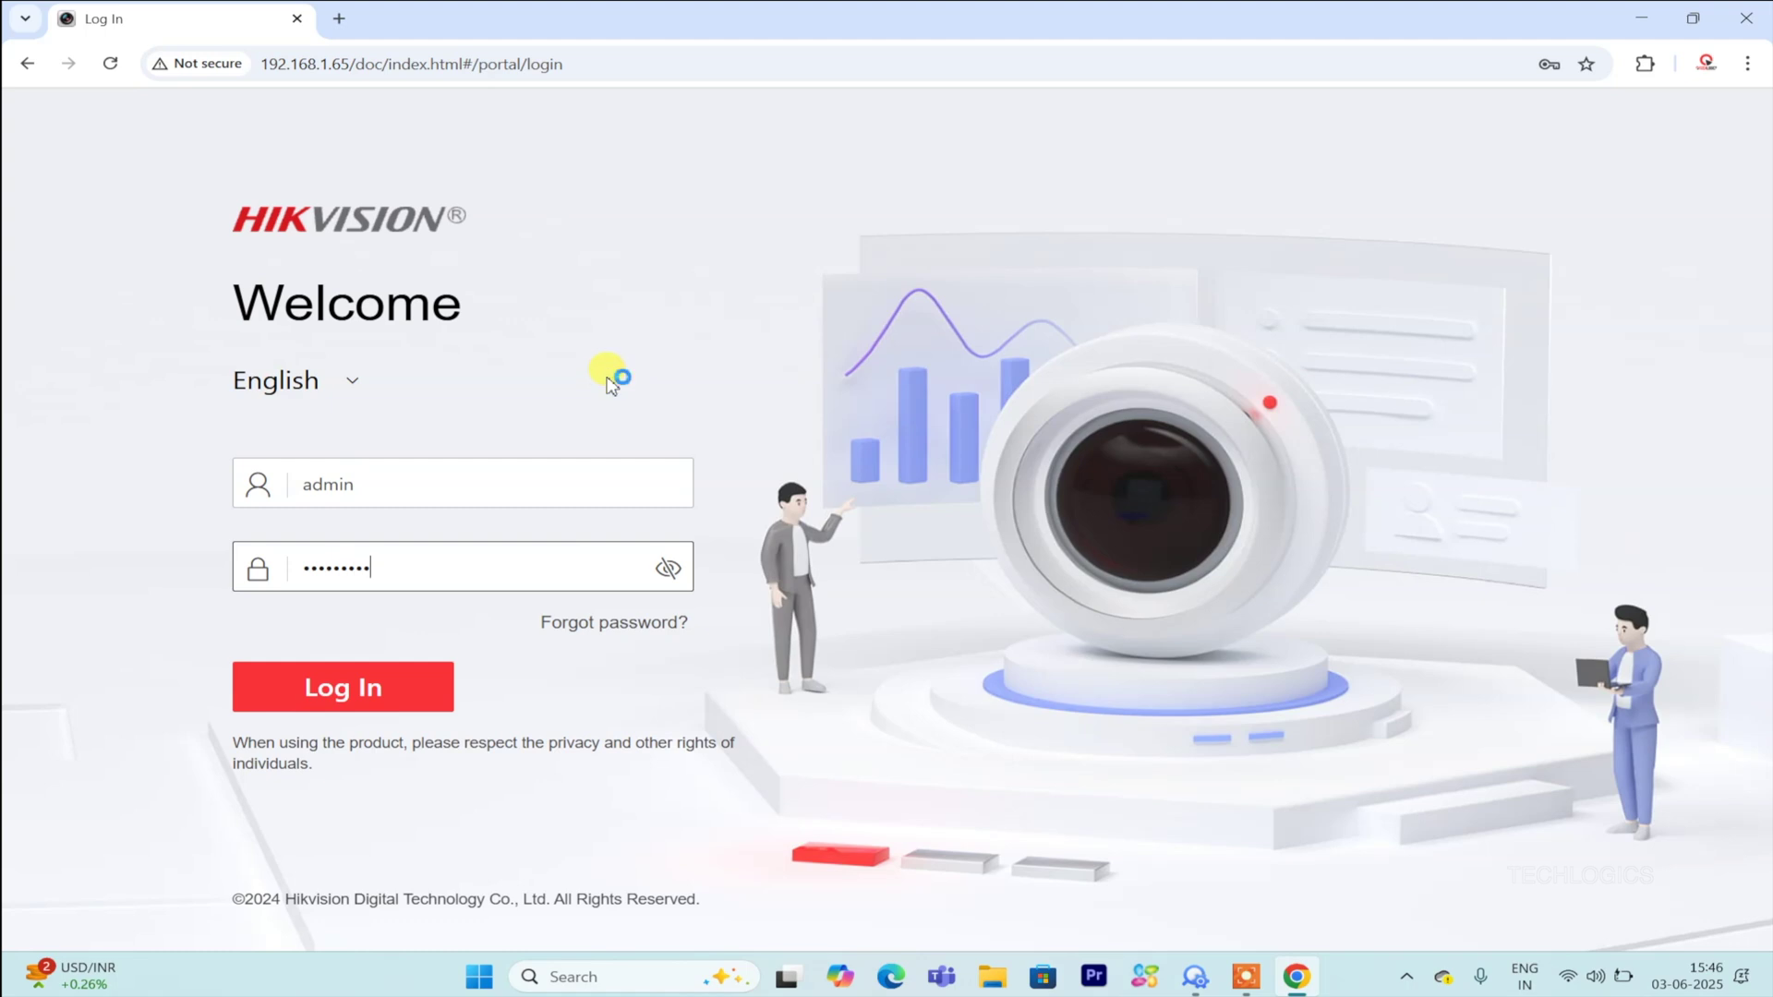
left_click(361, 685)
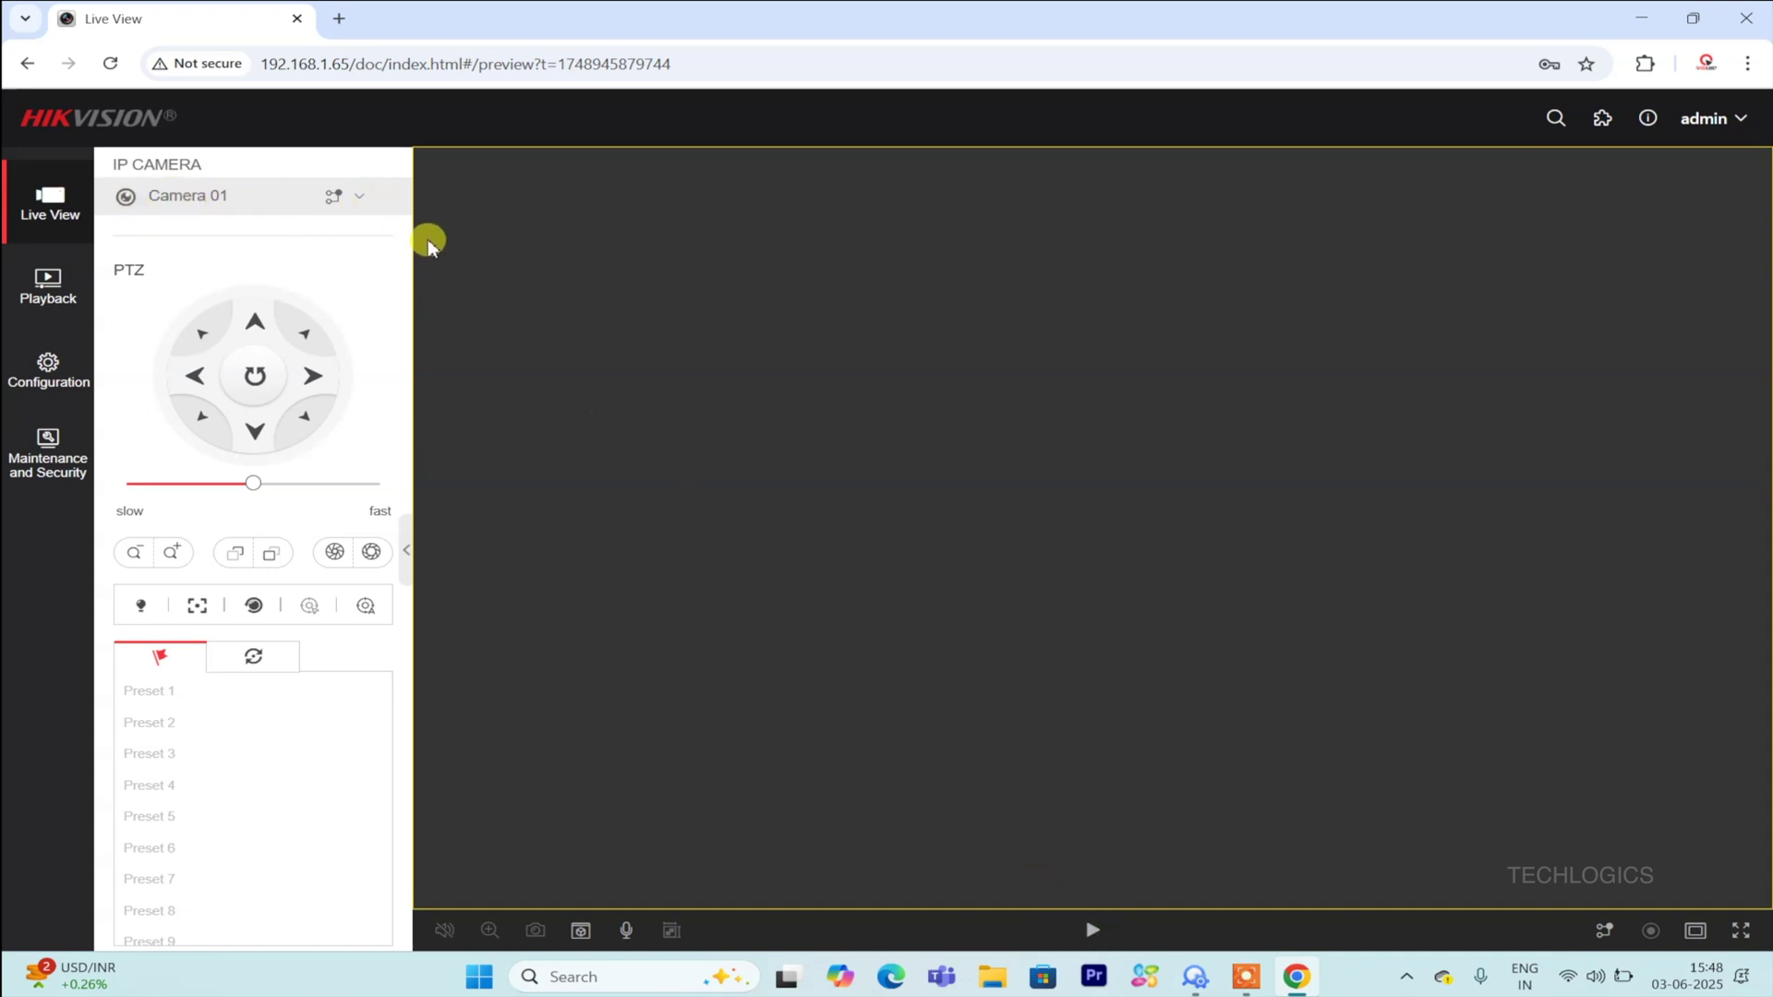
Choose Camera 01's first stream and start its live video.
left_click(360, 198)
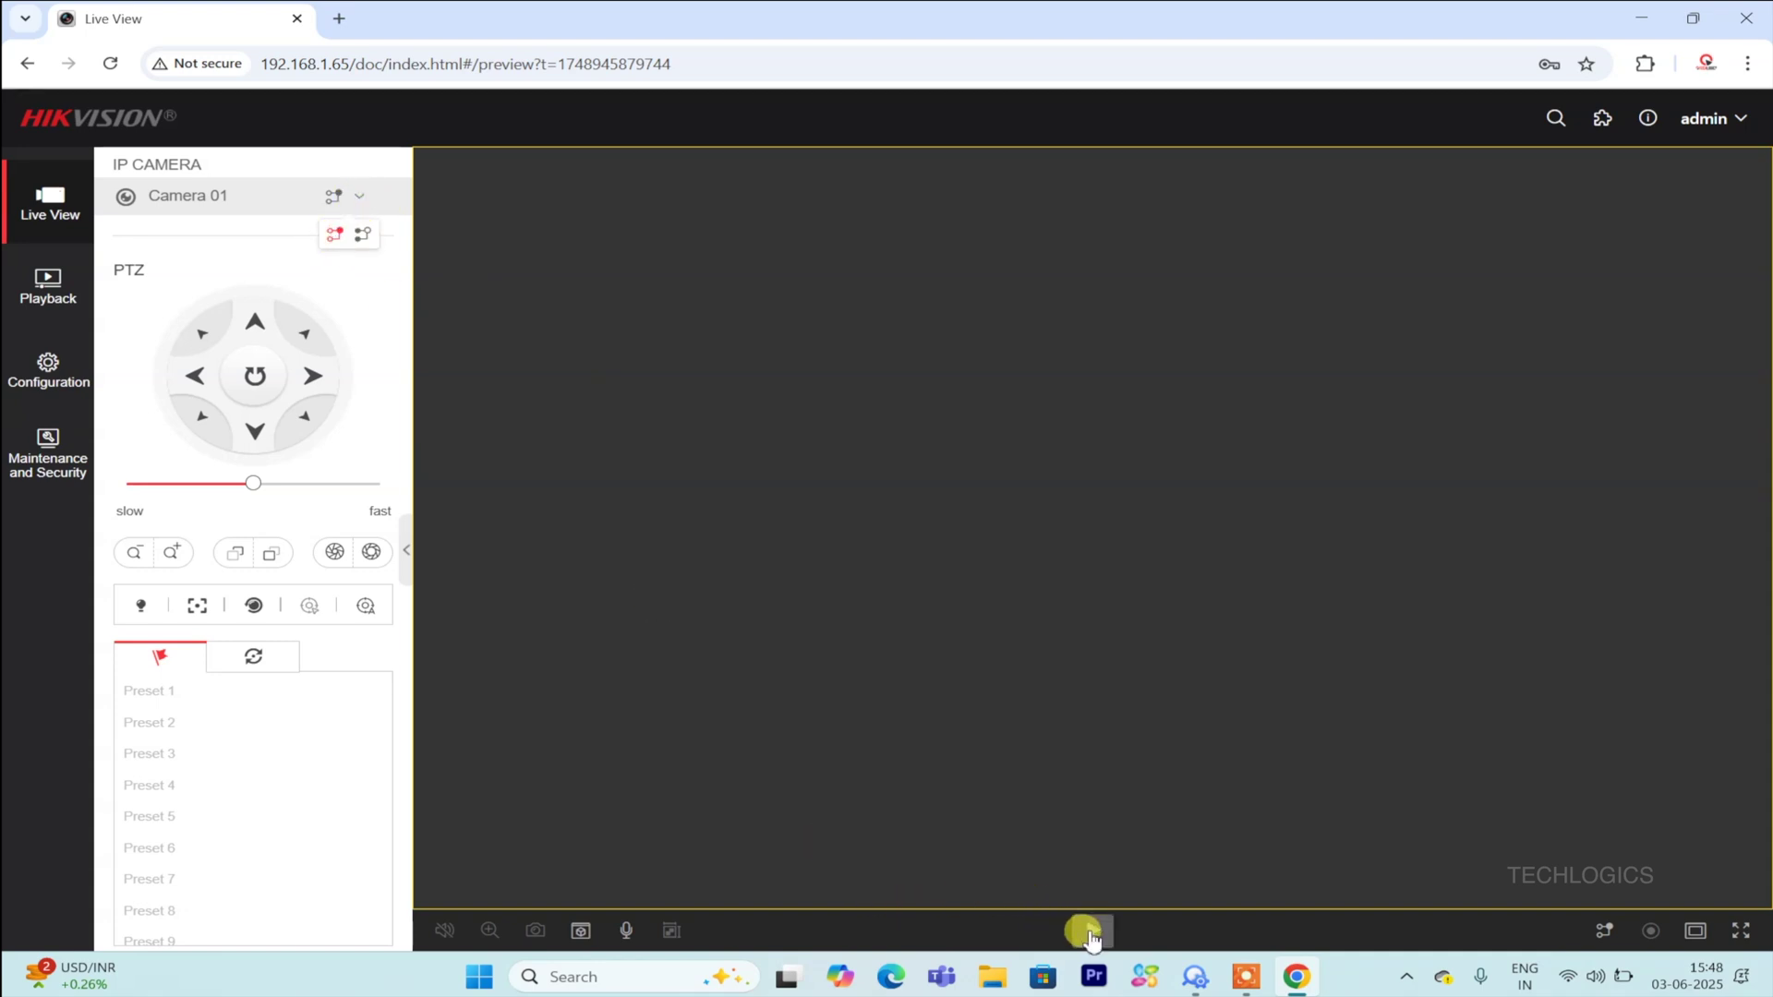
left_click(1094, 934)
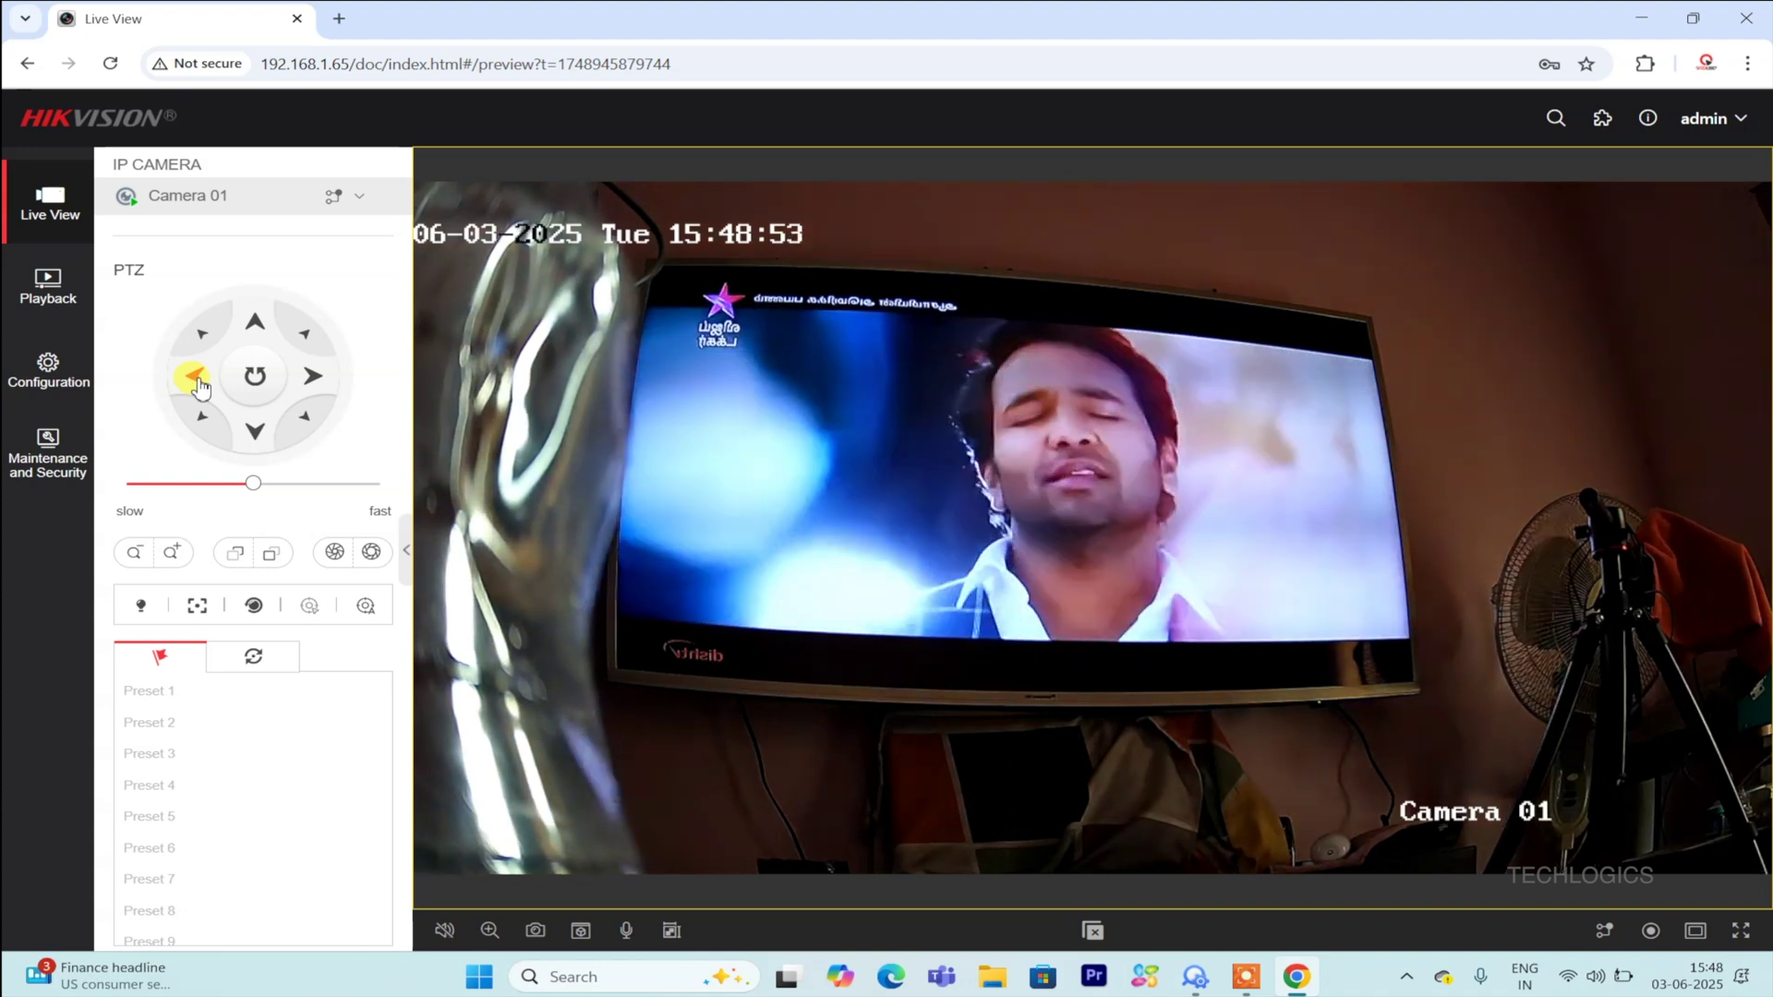
Pan Camera 01 left and right, tilt it down and up, then pan left again.
left_click(196, 378)
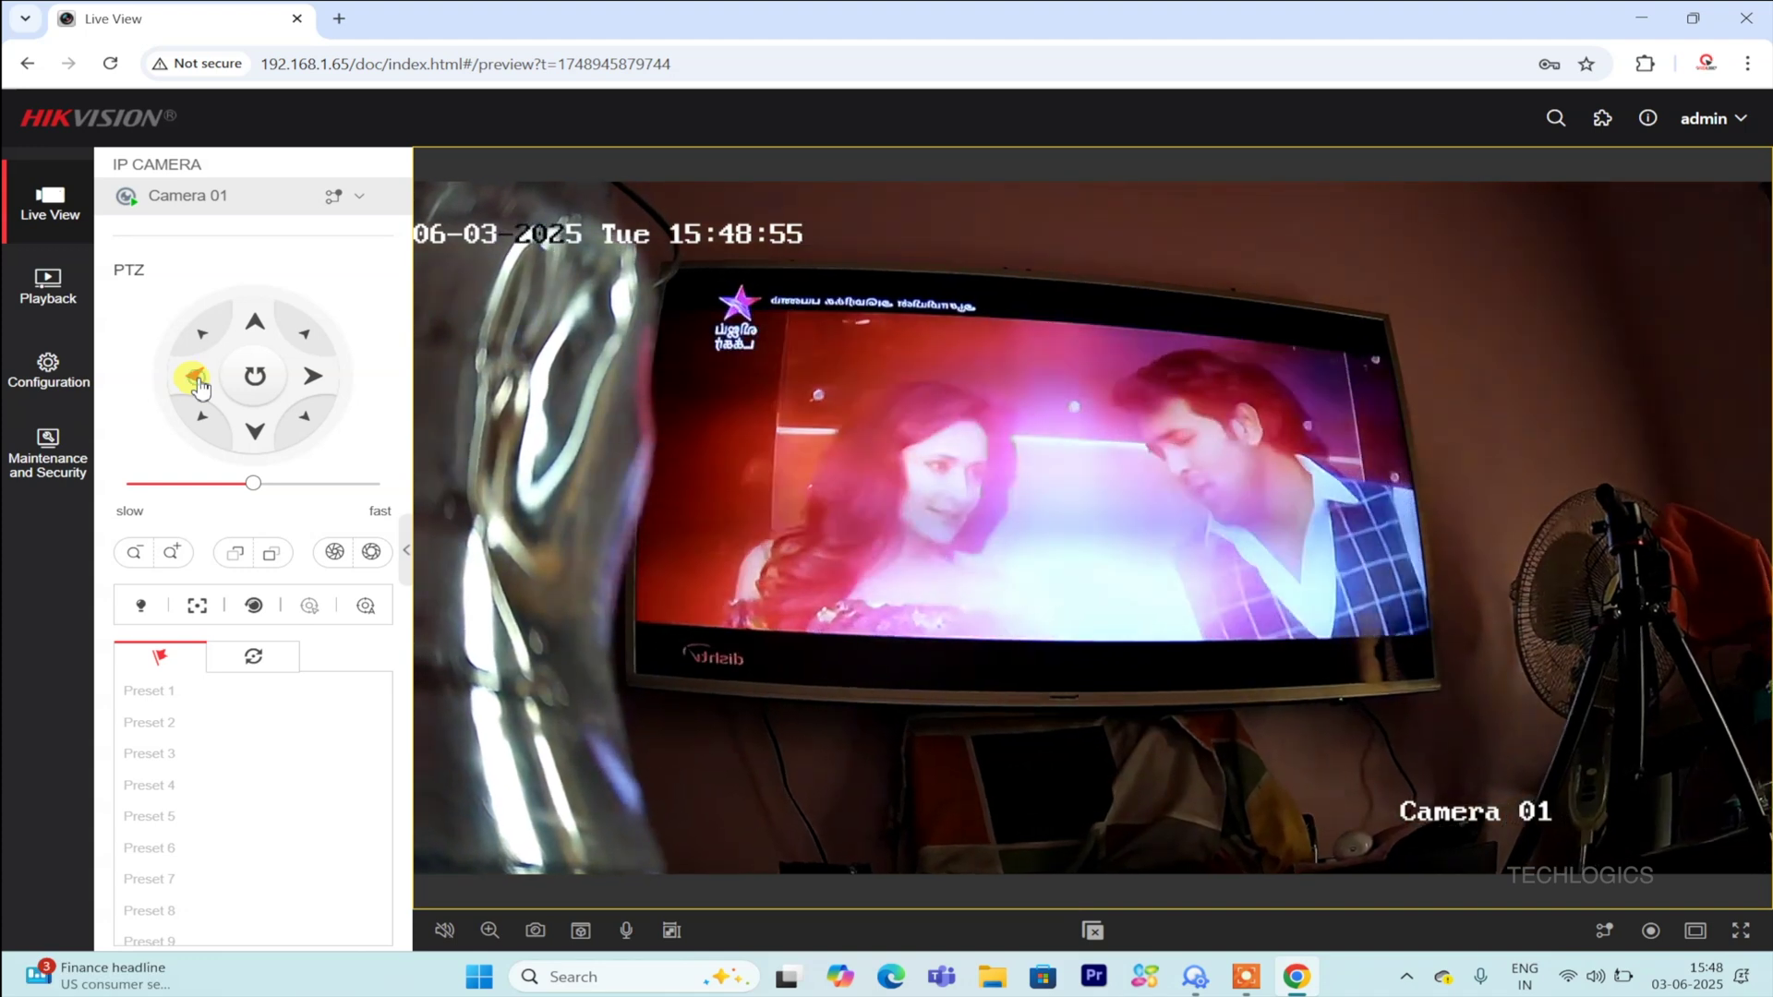
left_click(195, 379)
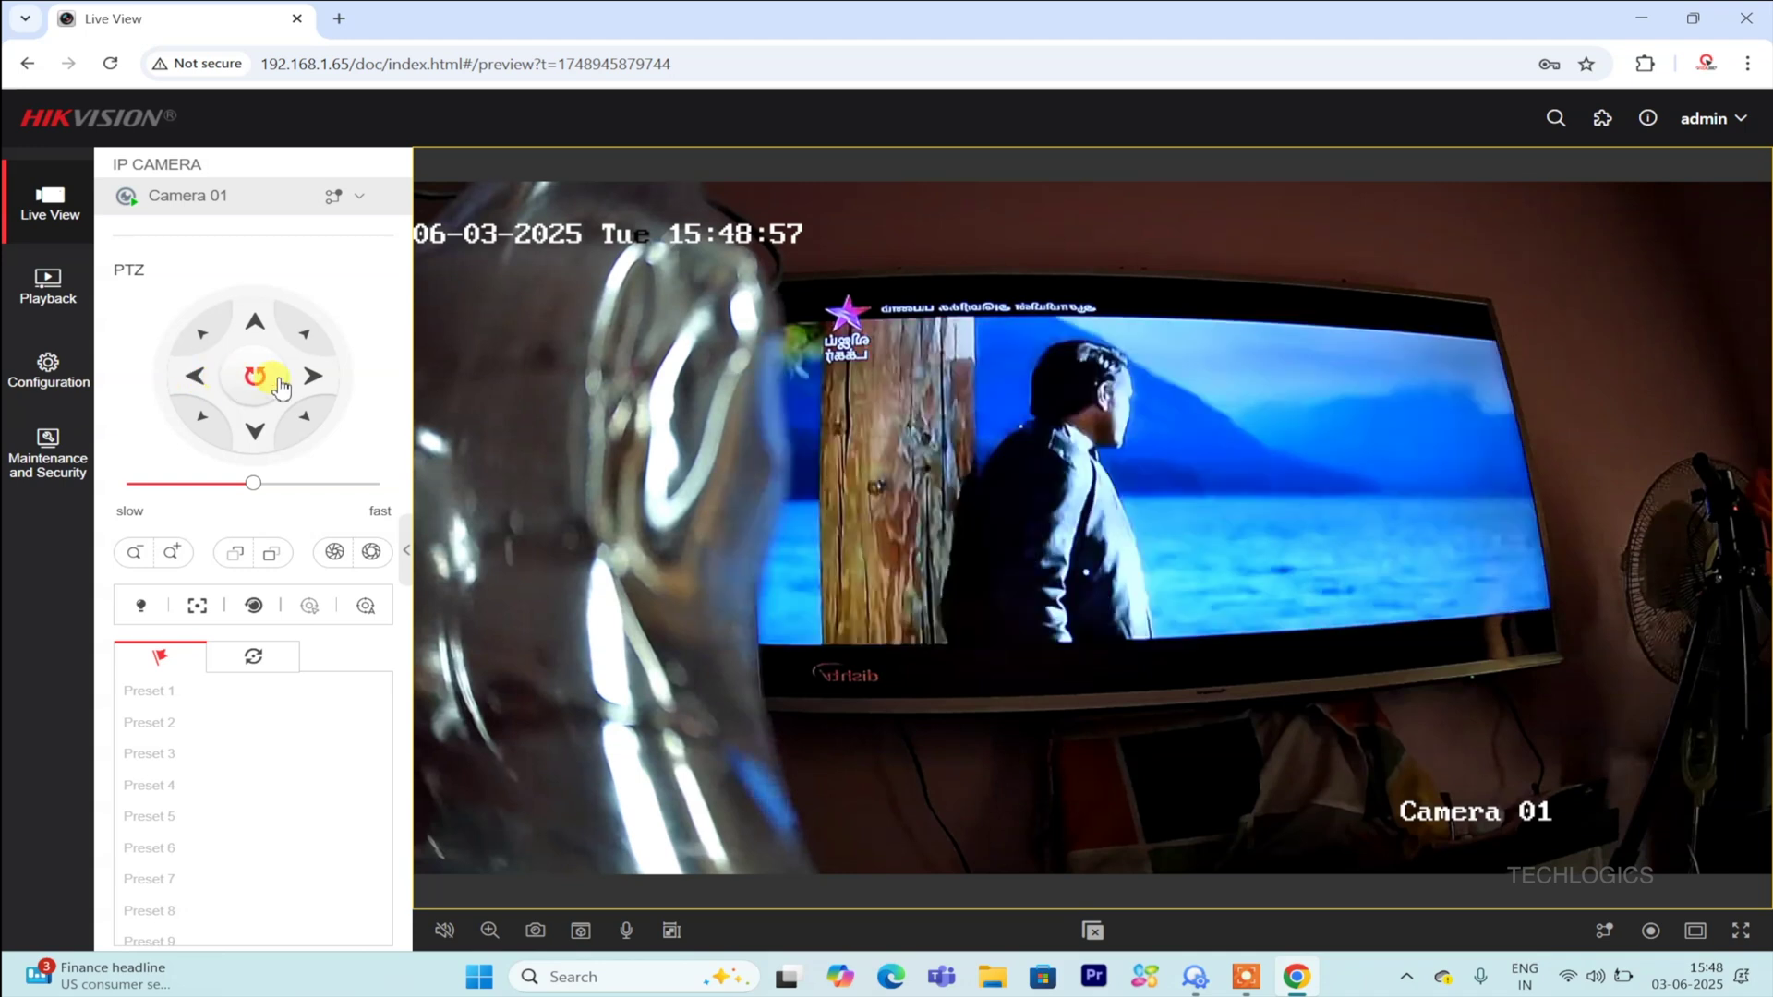
left_click(315, 378)
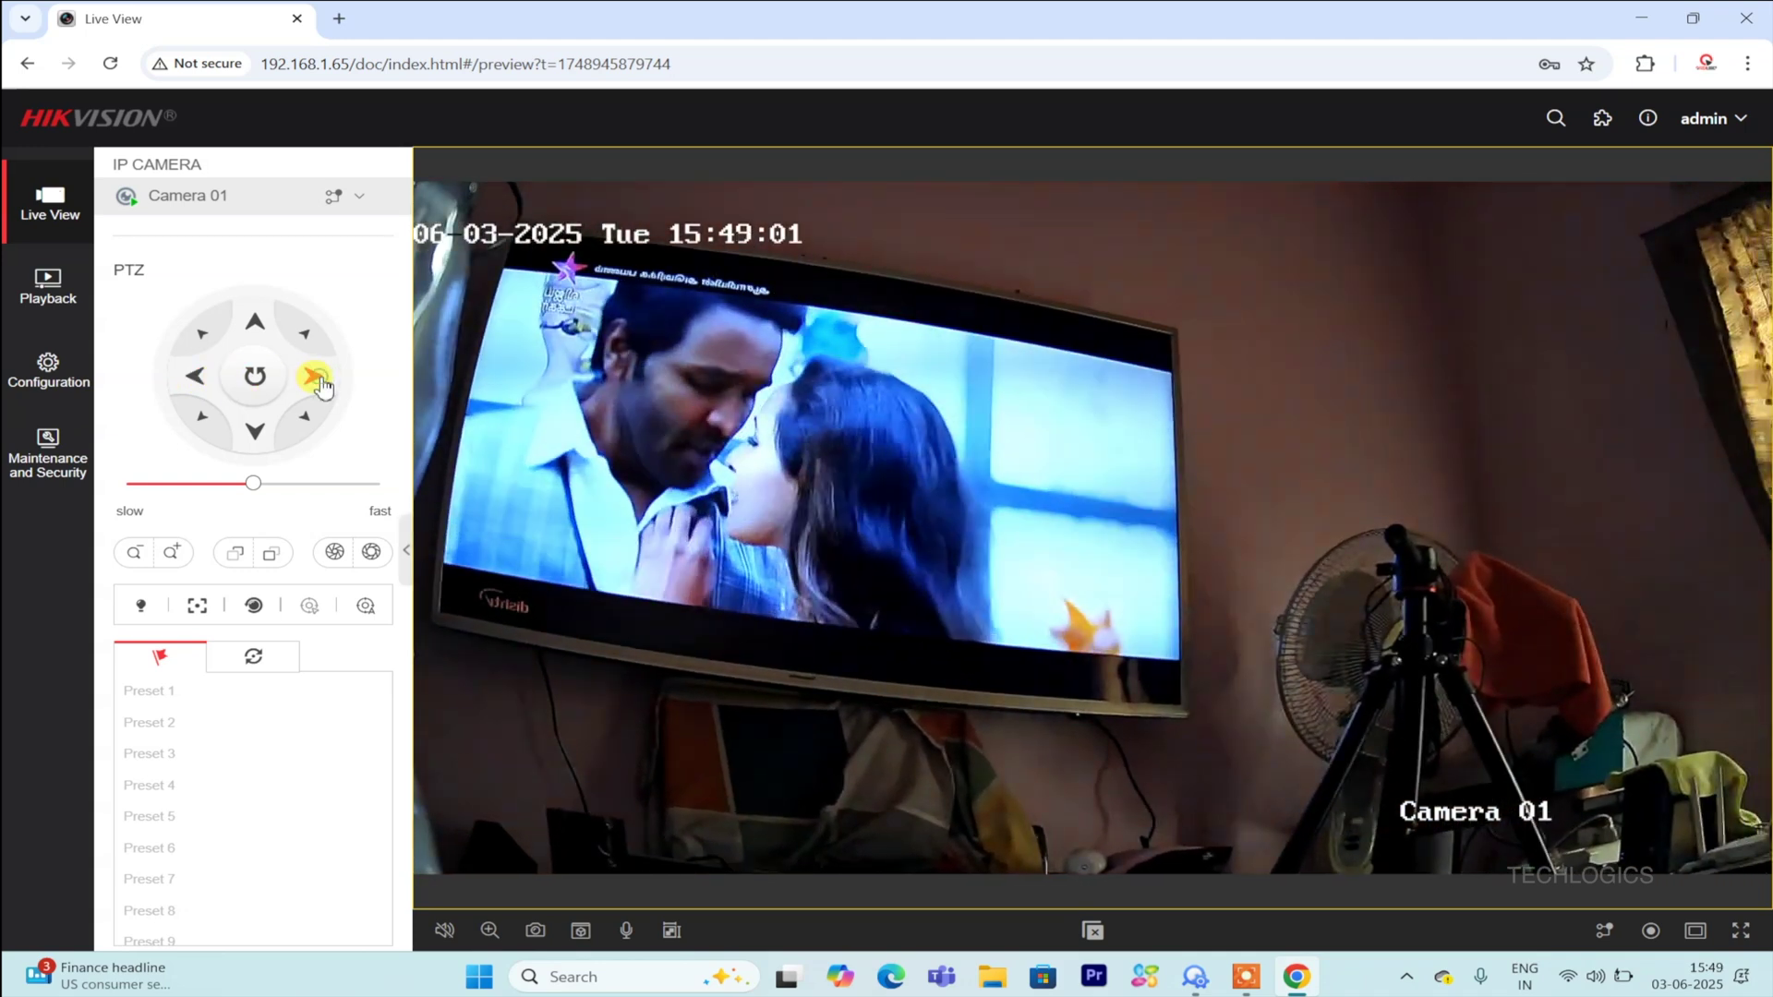
left_click(256, 434)
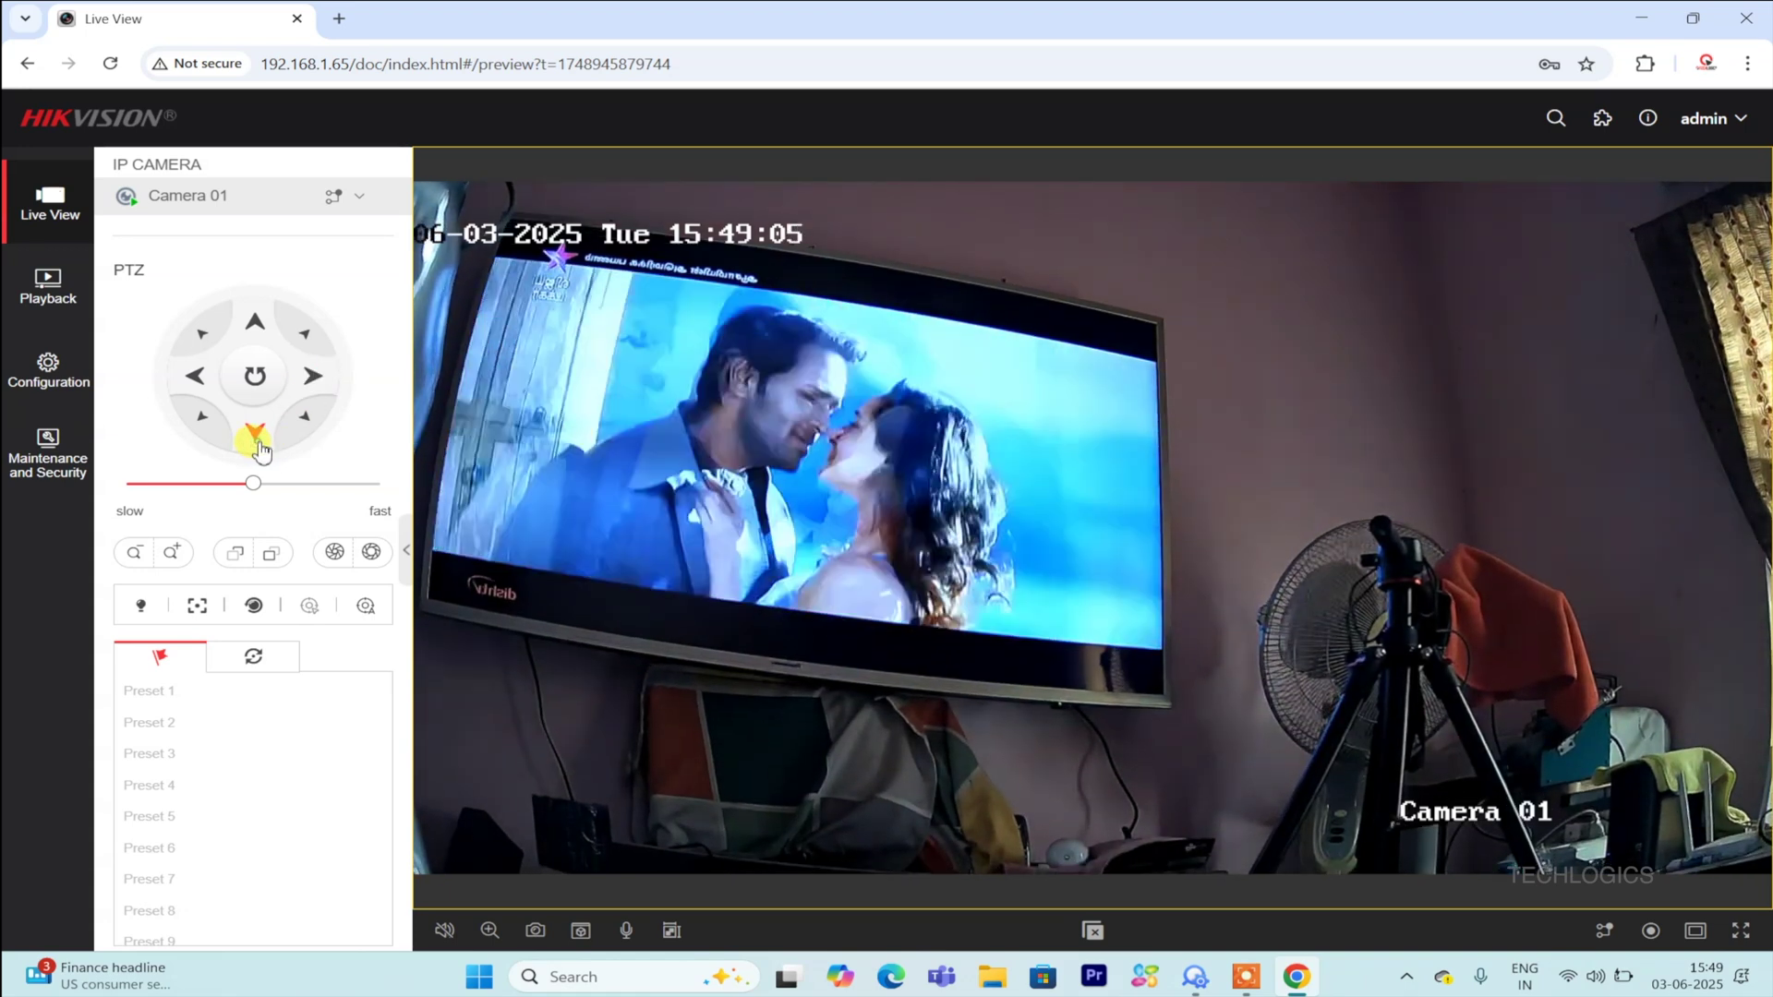
left_click(256, 323)
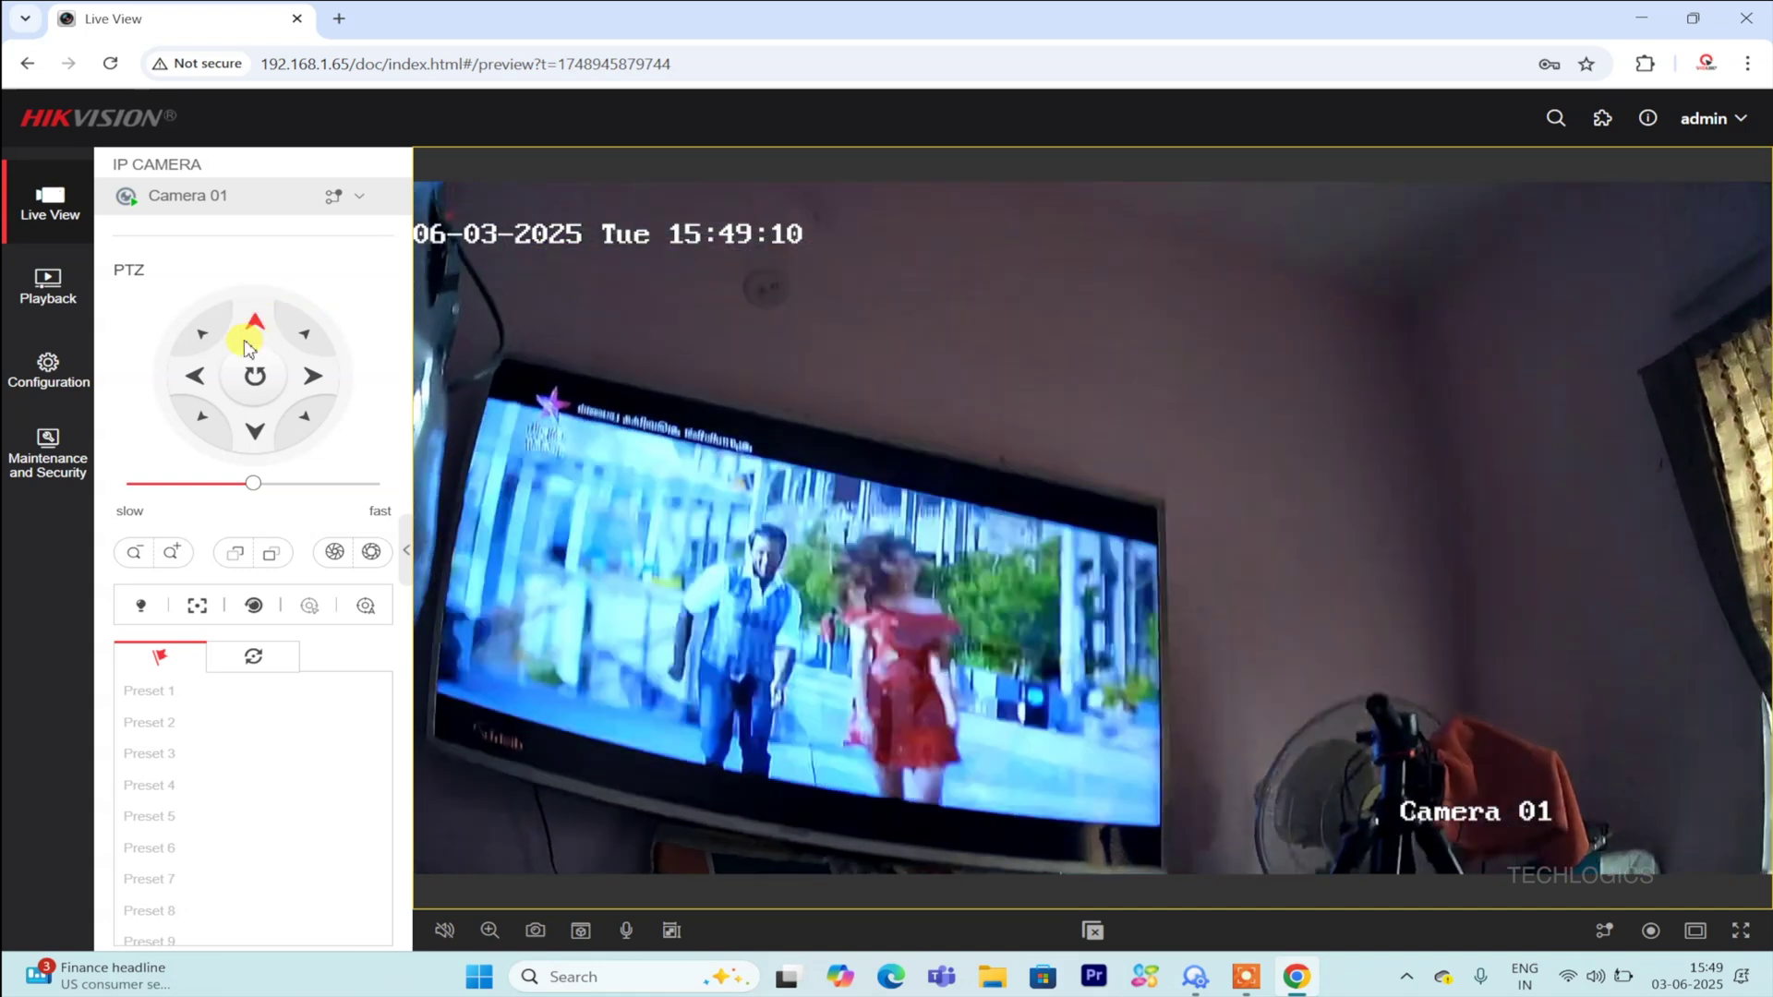
left_click(197, 383)
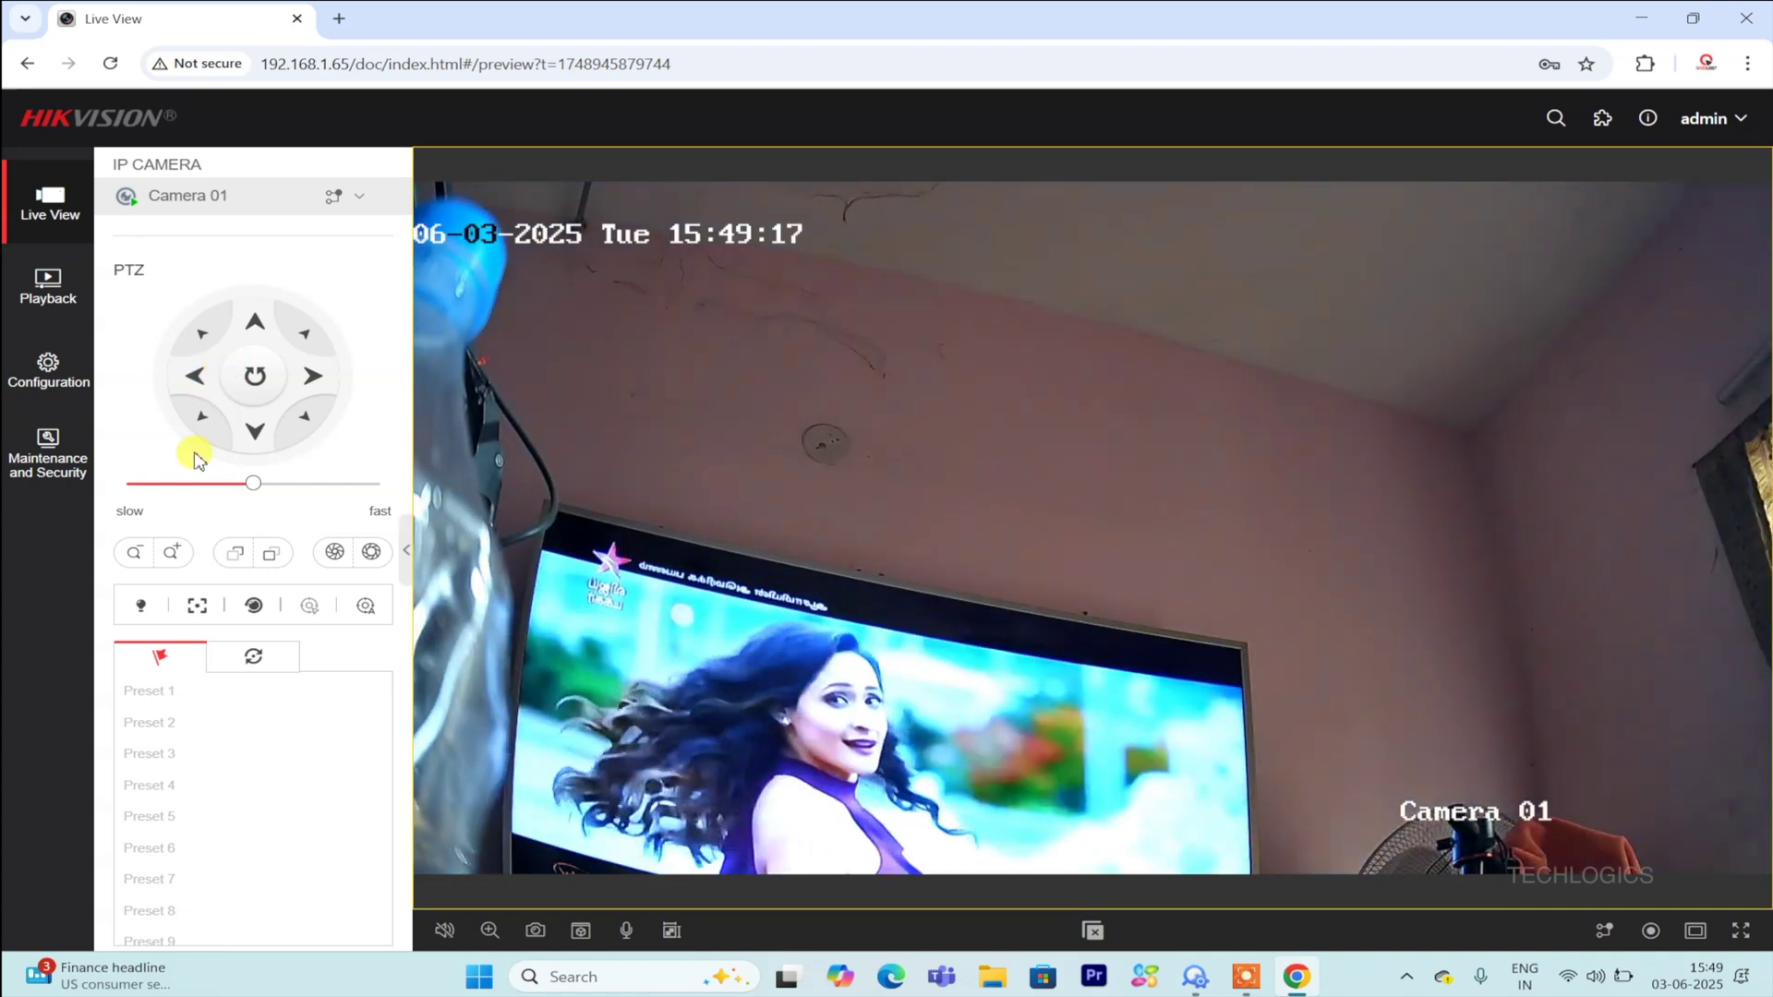
Search Camera 01 playback for 3 June 2025, finding no recordings, then return to Live View.
left_click(50, 291)
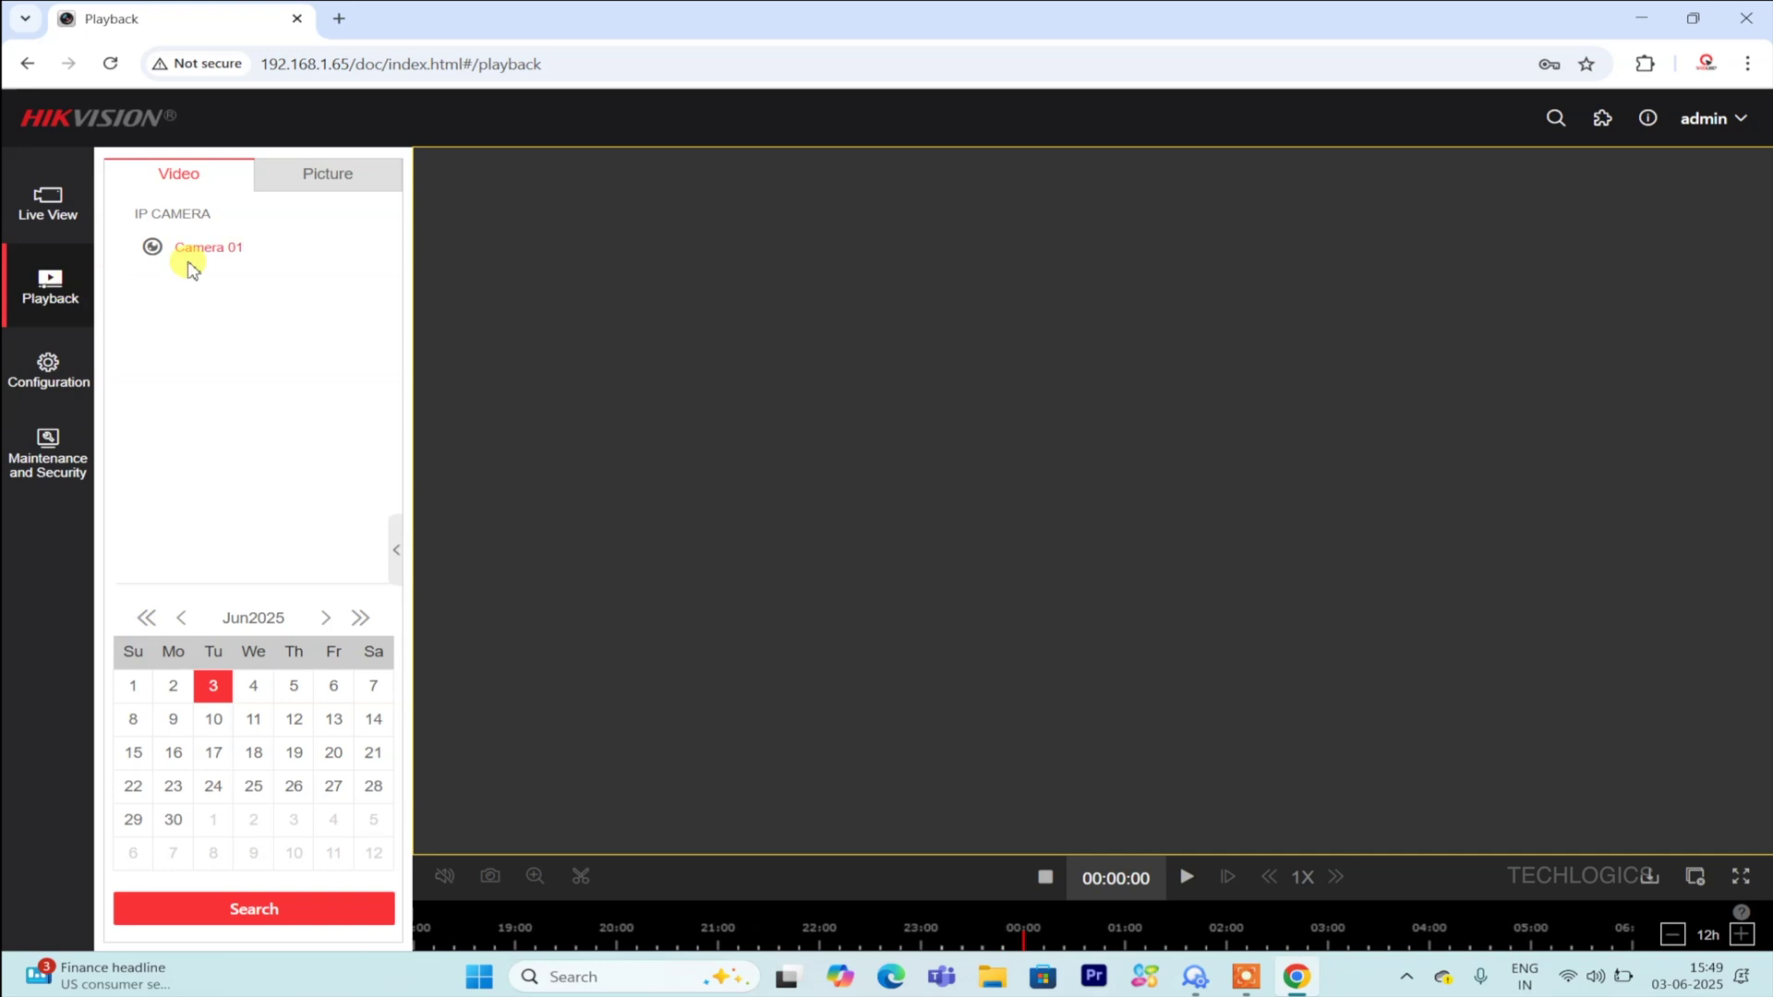
left_click(185, 247)
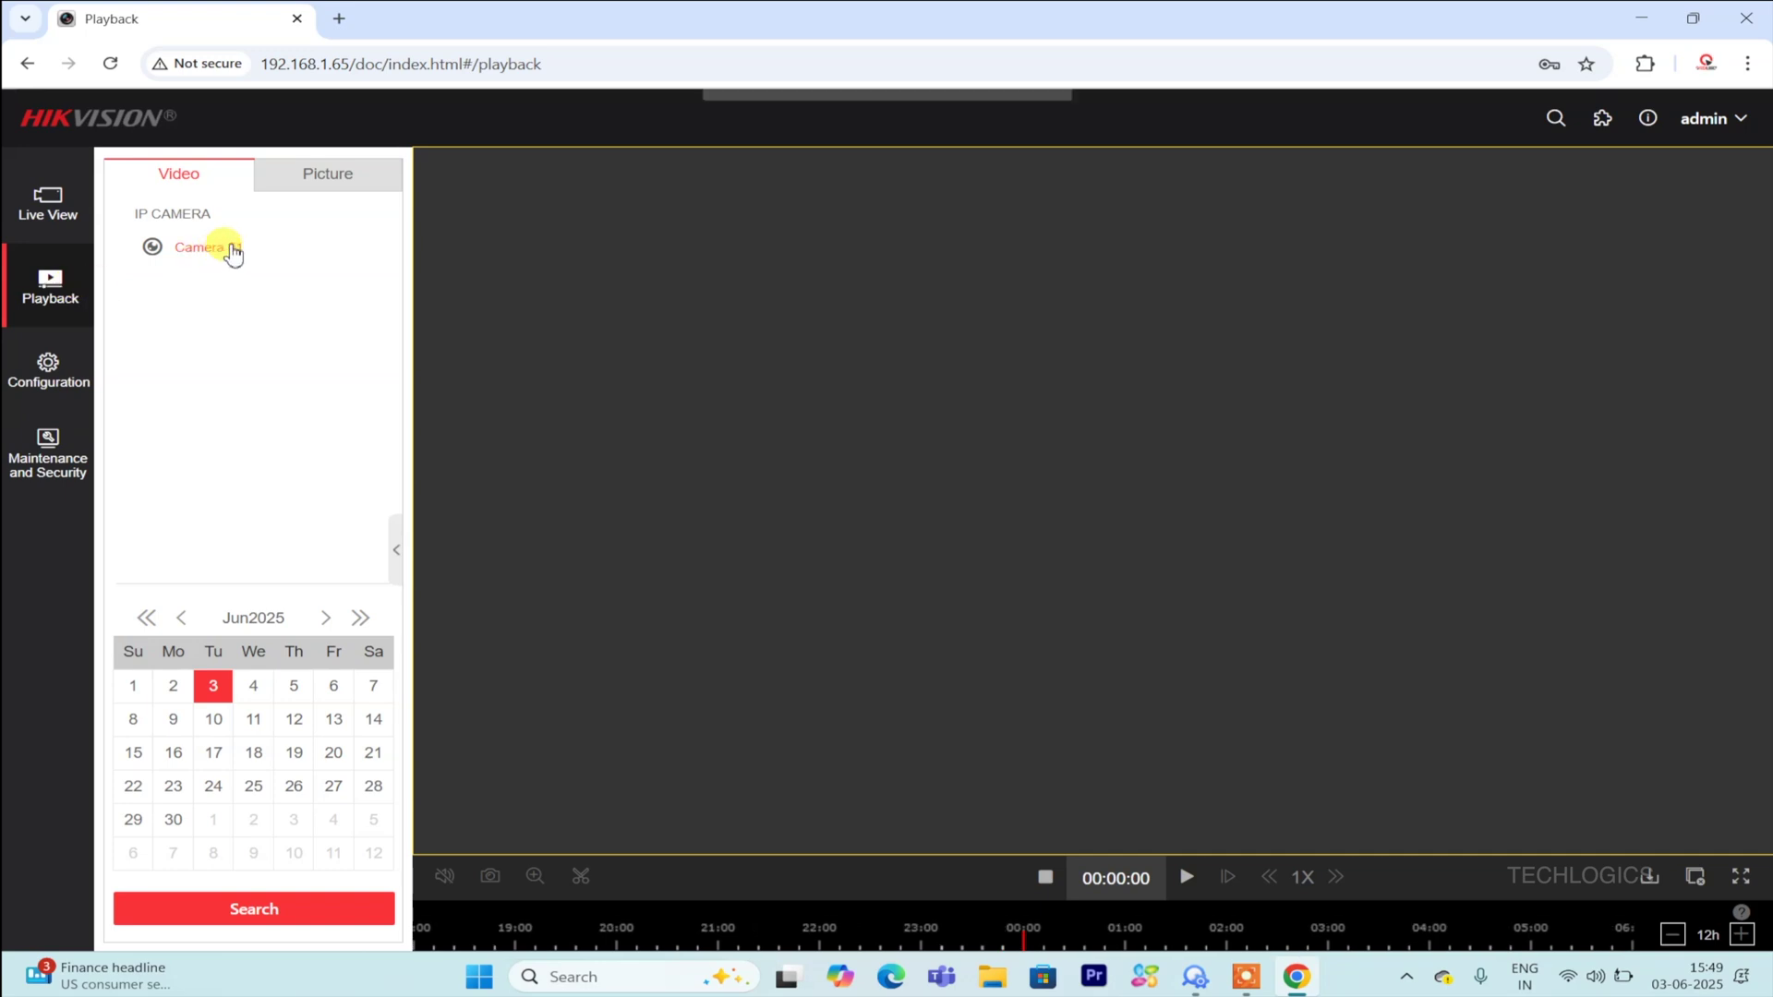
left_click(225, 702)
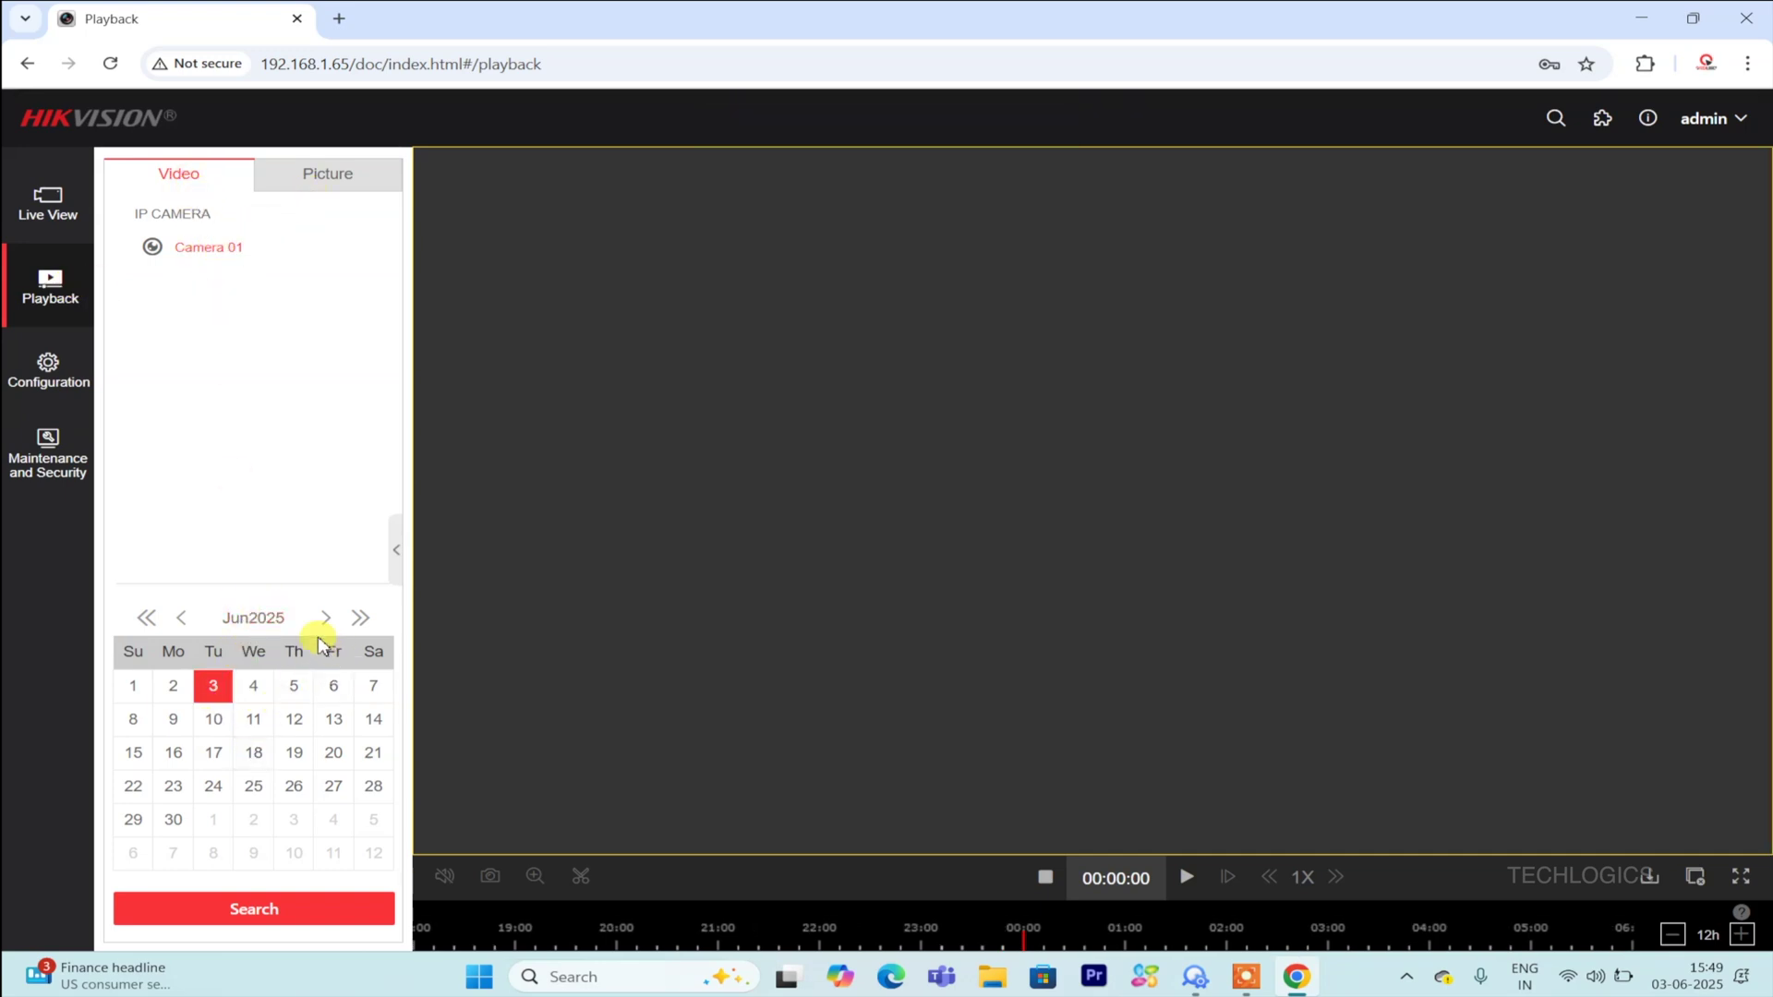
left_click(268, 620)
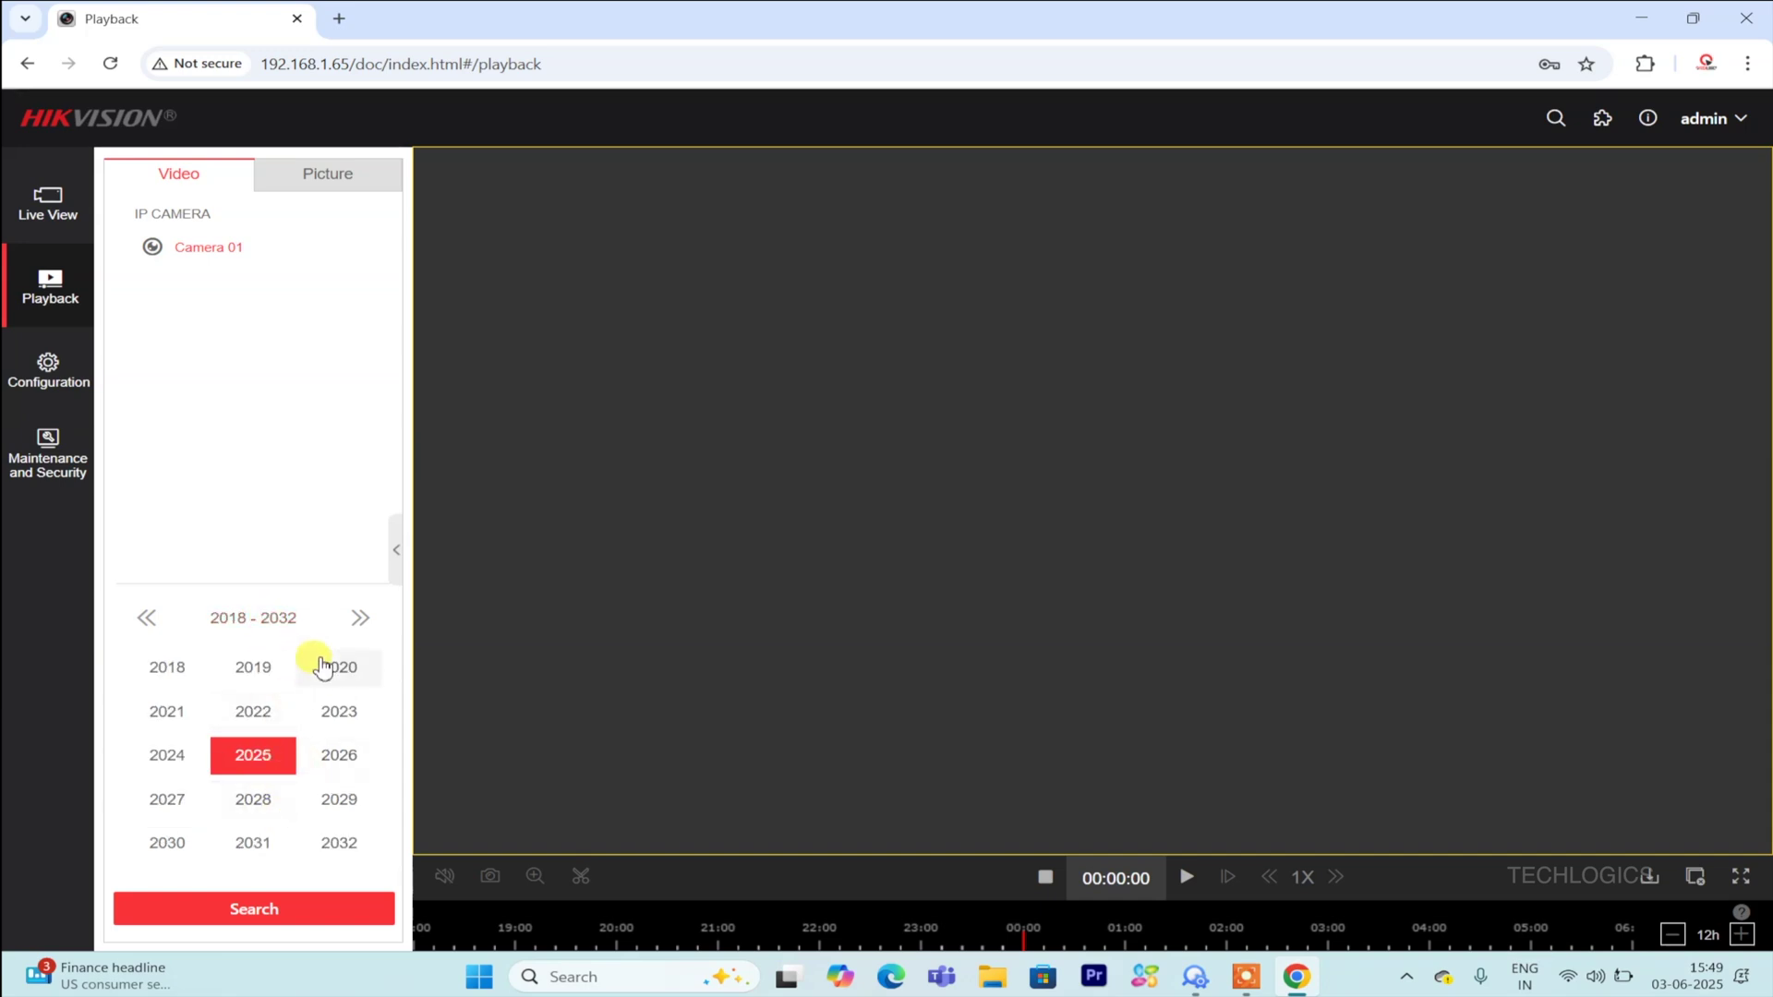
left_click(253, 753)
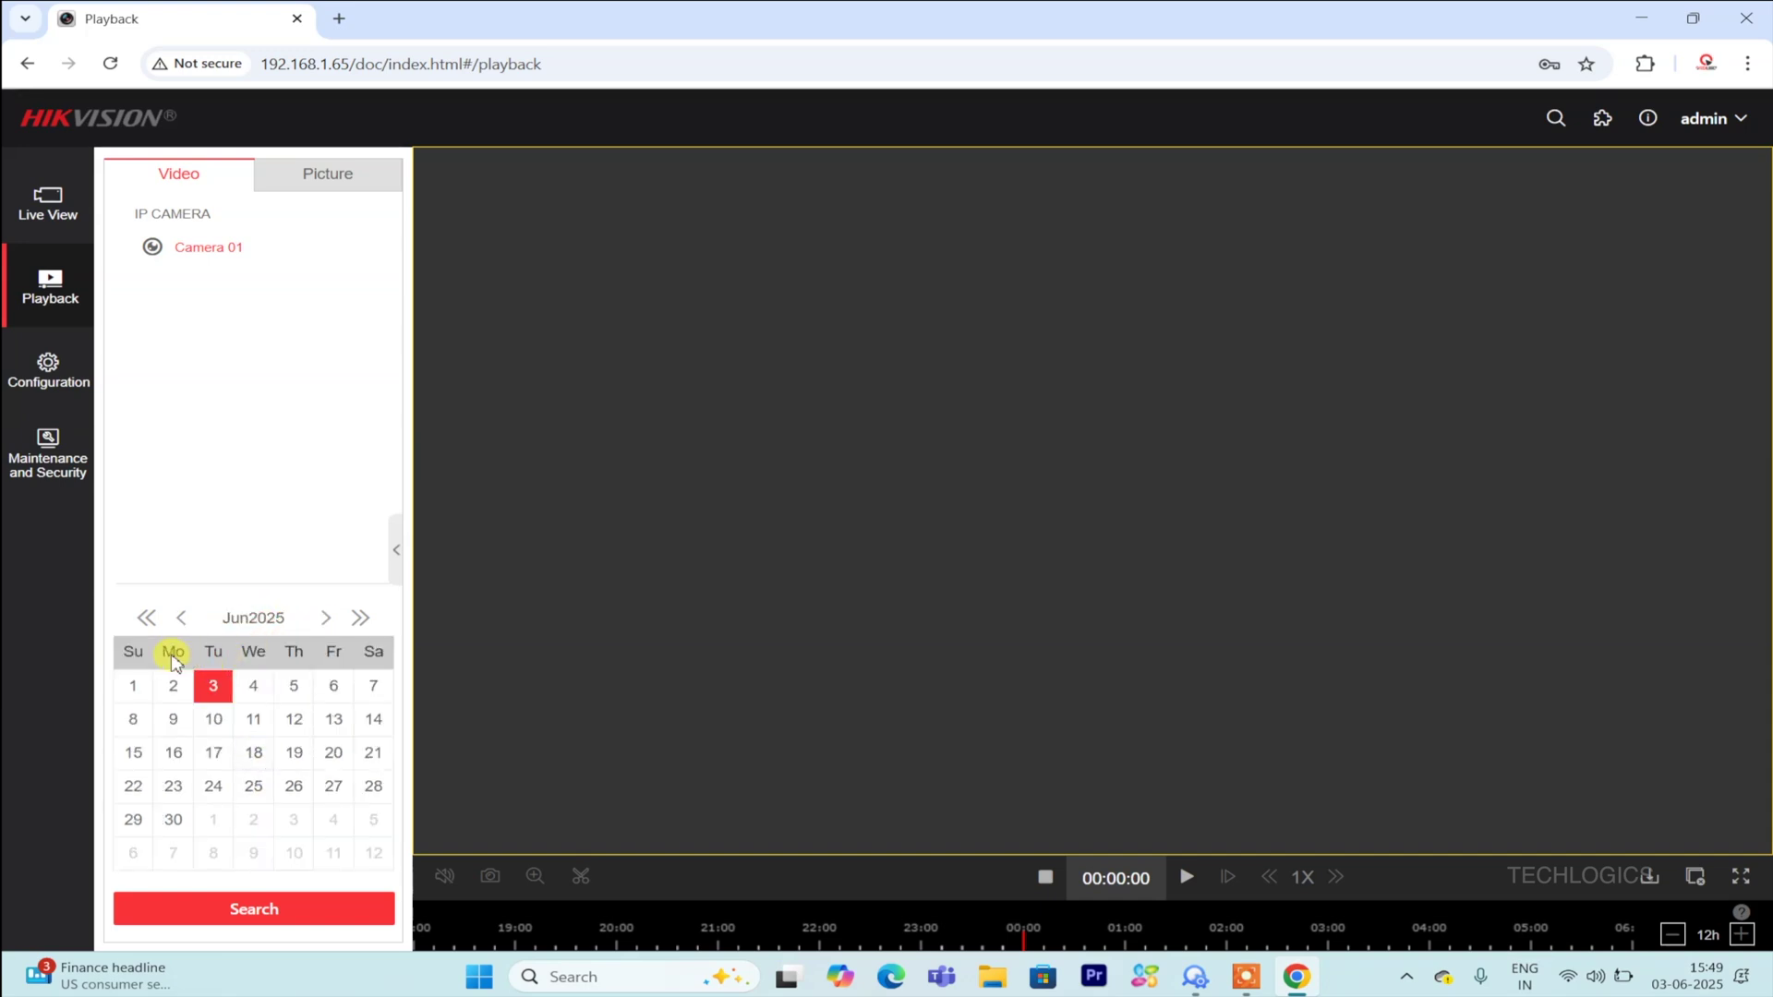
left_click(181, 620)
left_click(325, 617)
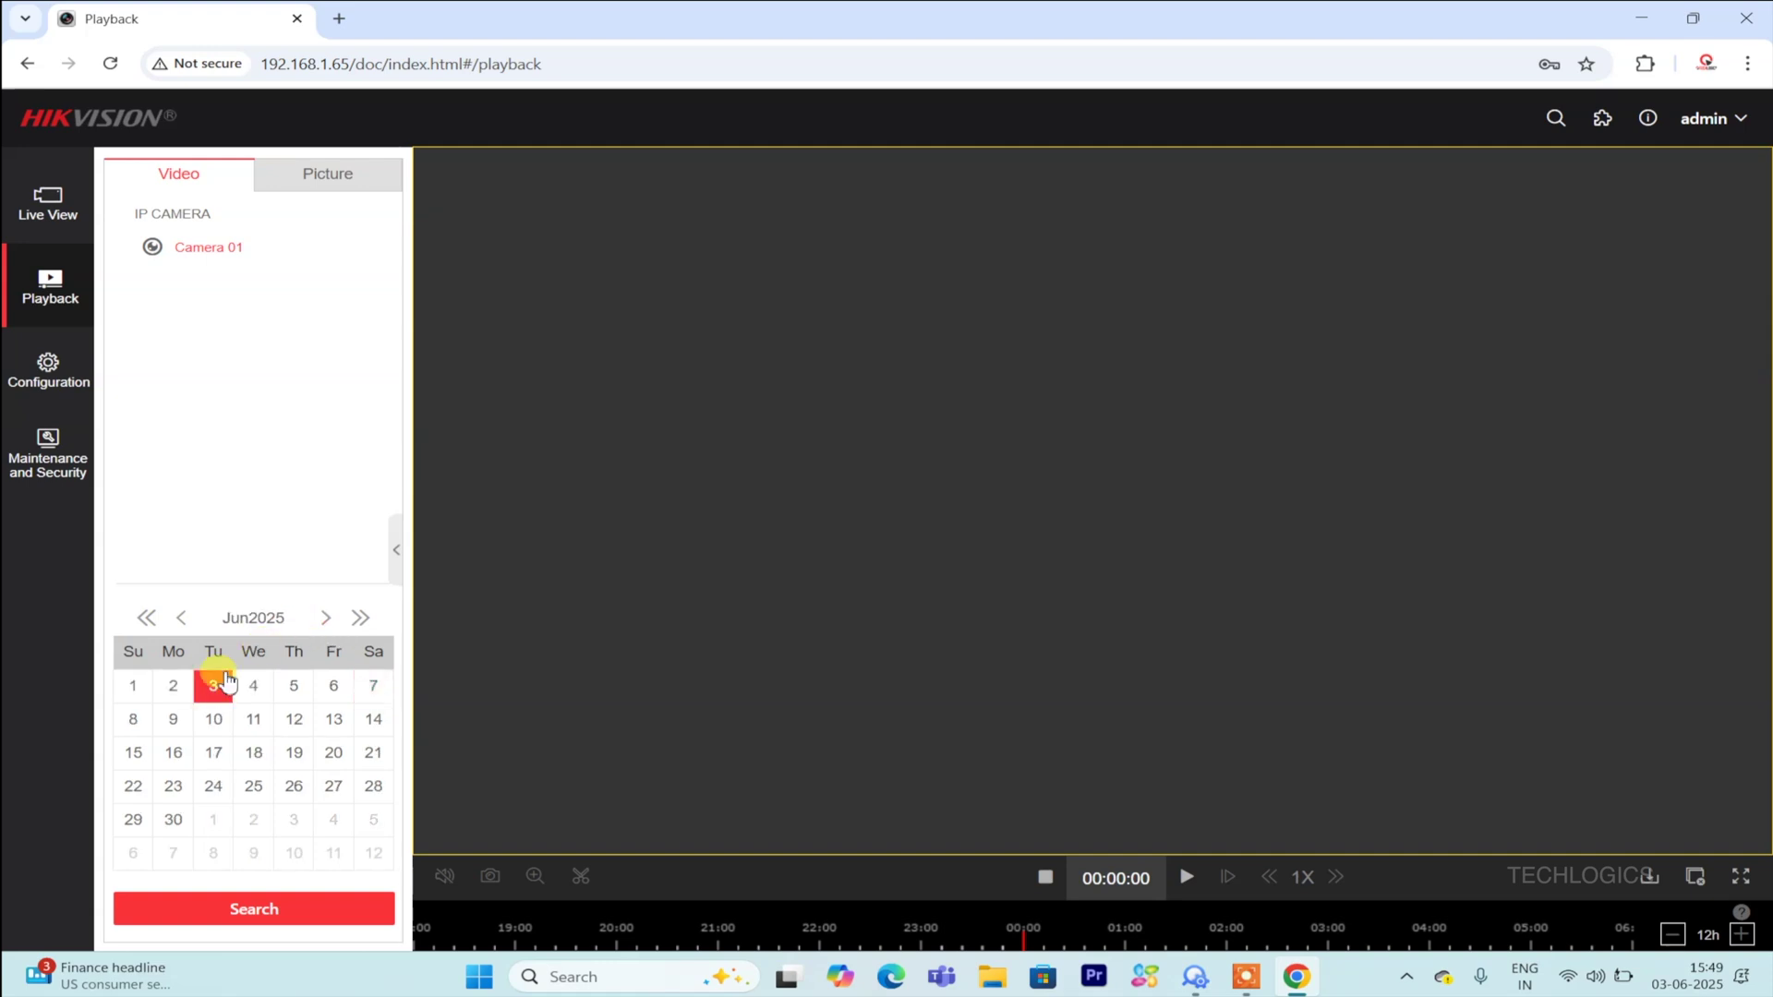
left_click(267, 908)
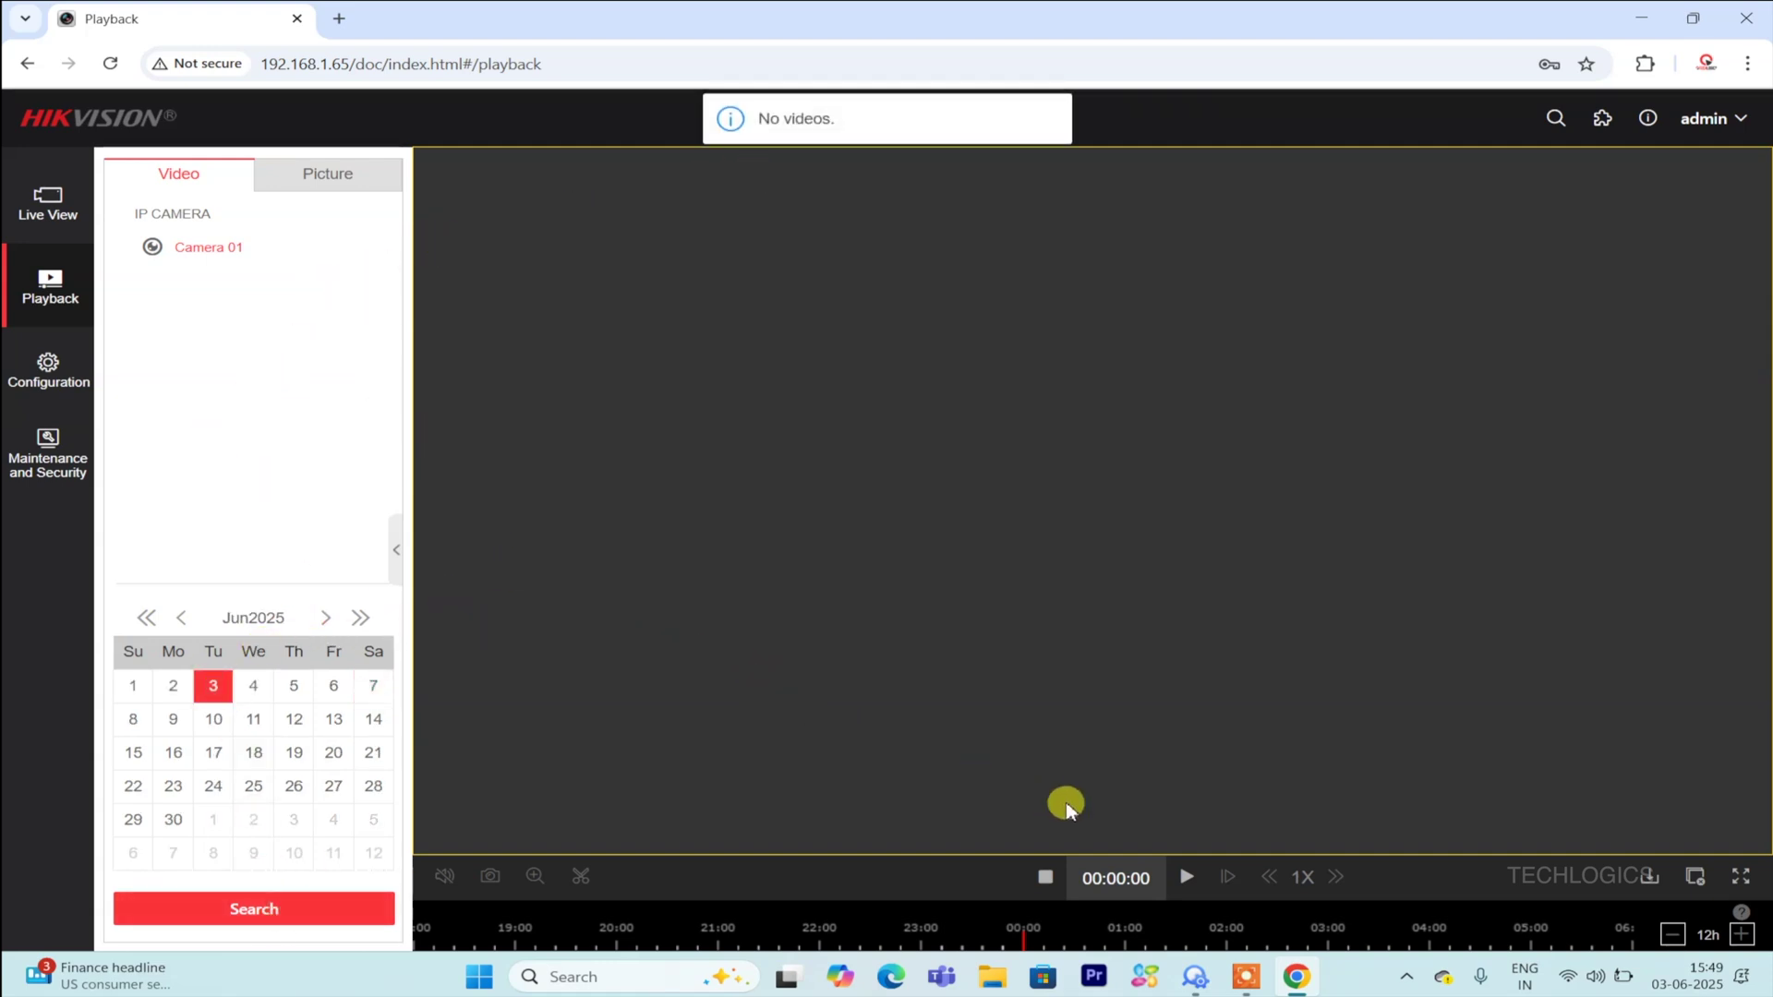
left_click(48, 203)
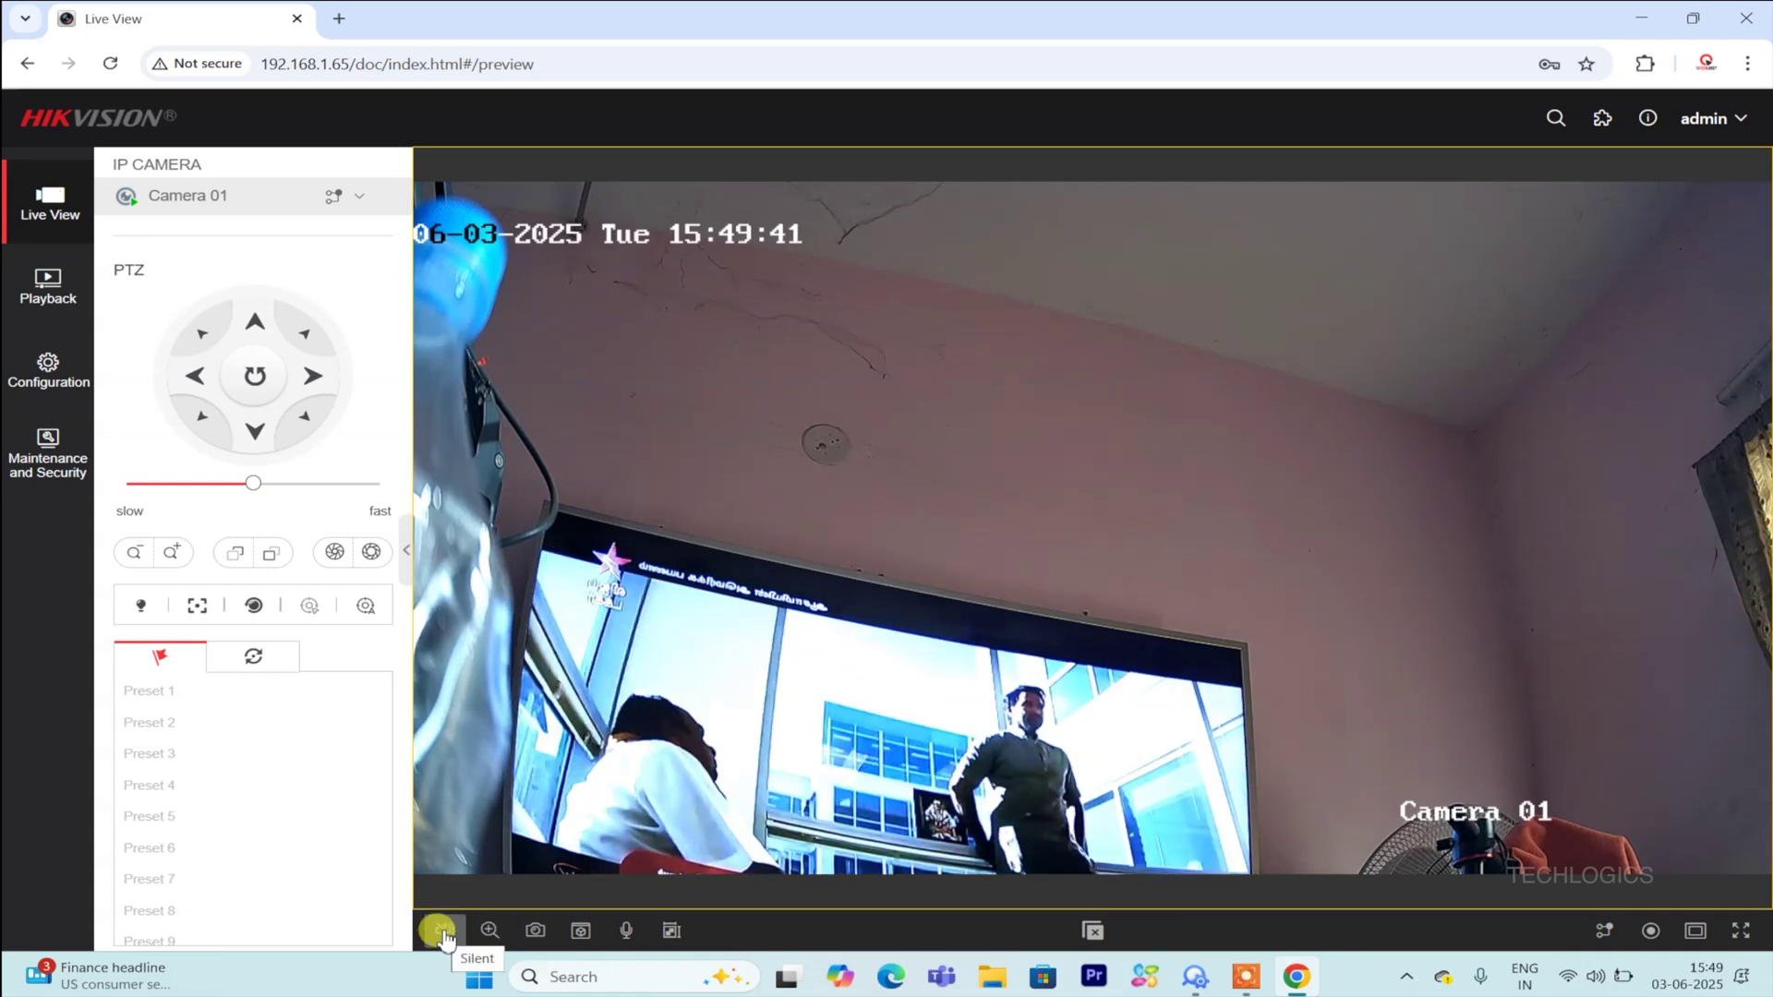
Set the live audio volume to 0, then view the video full screen and exit.
left_click(443, 932)
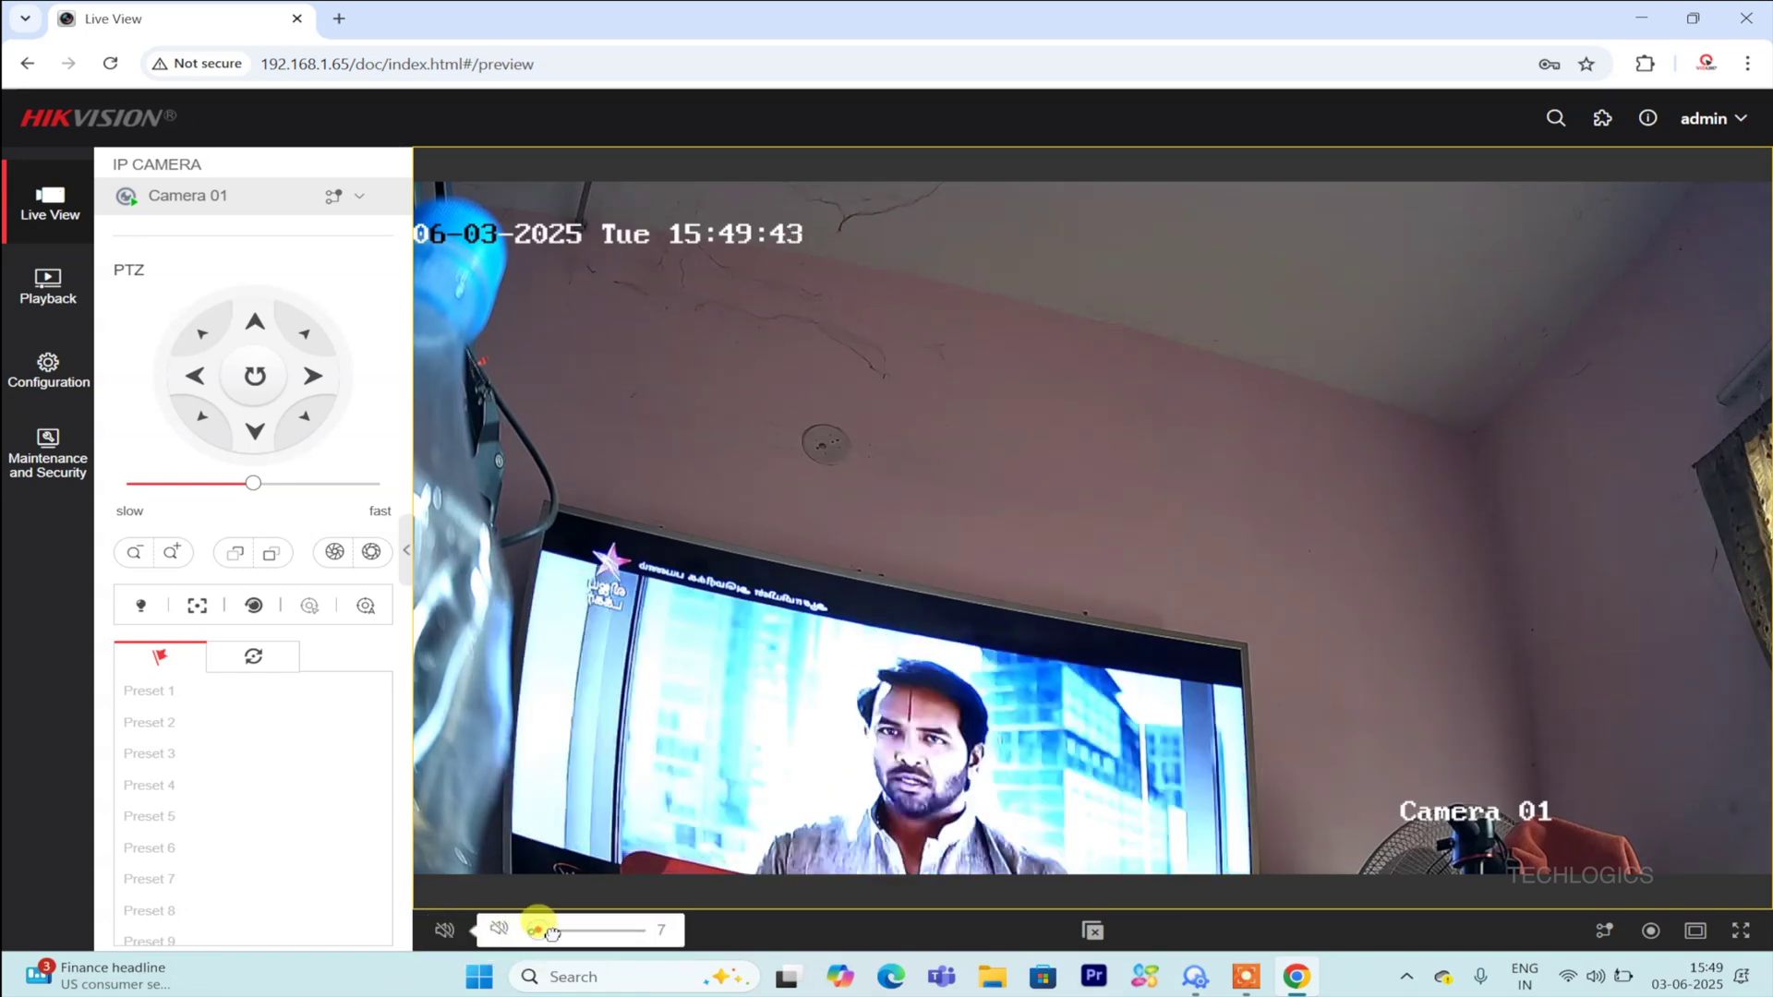
left_click_drag(553, 935, 498, 942)
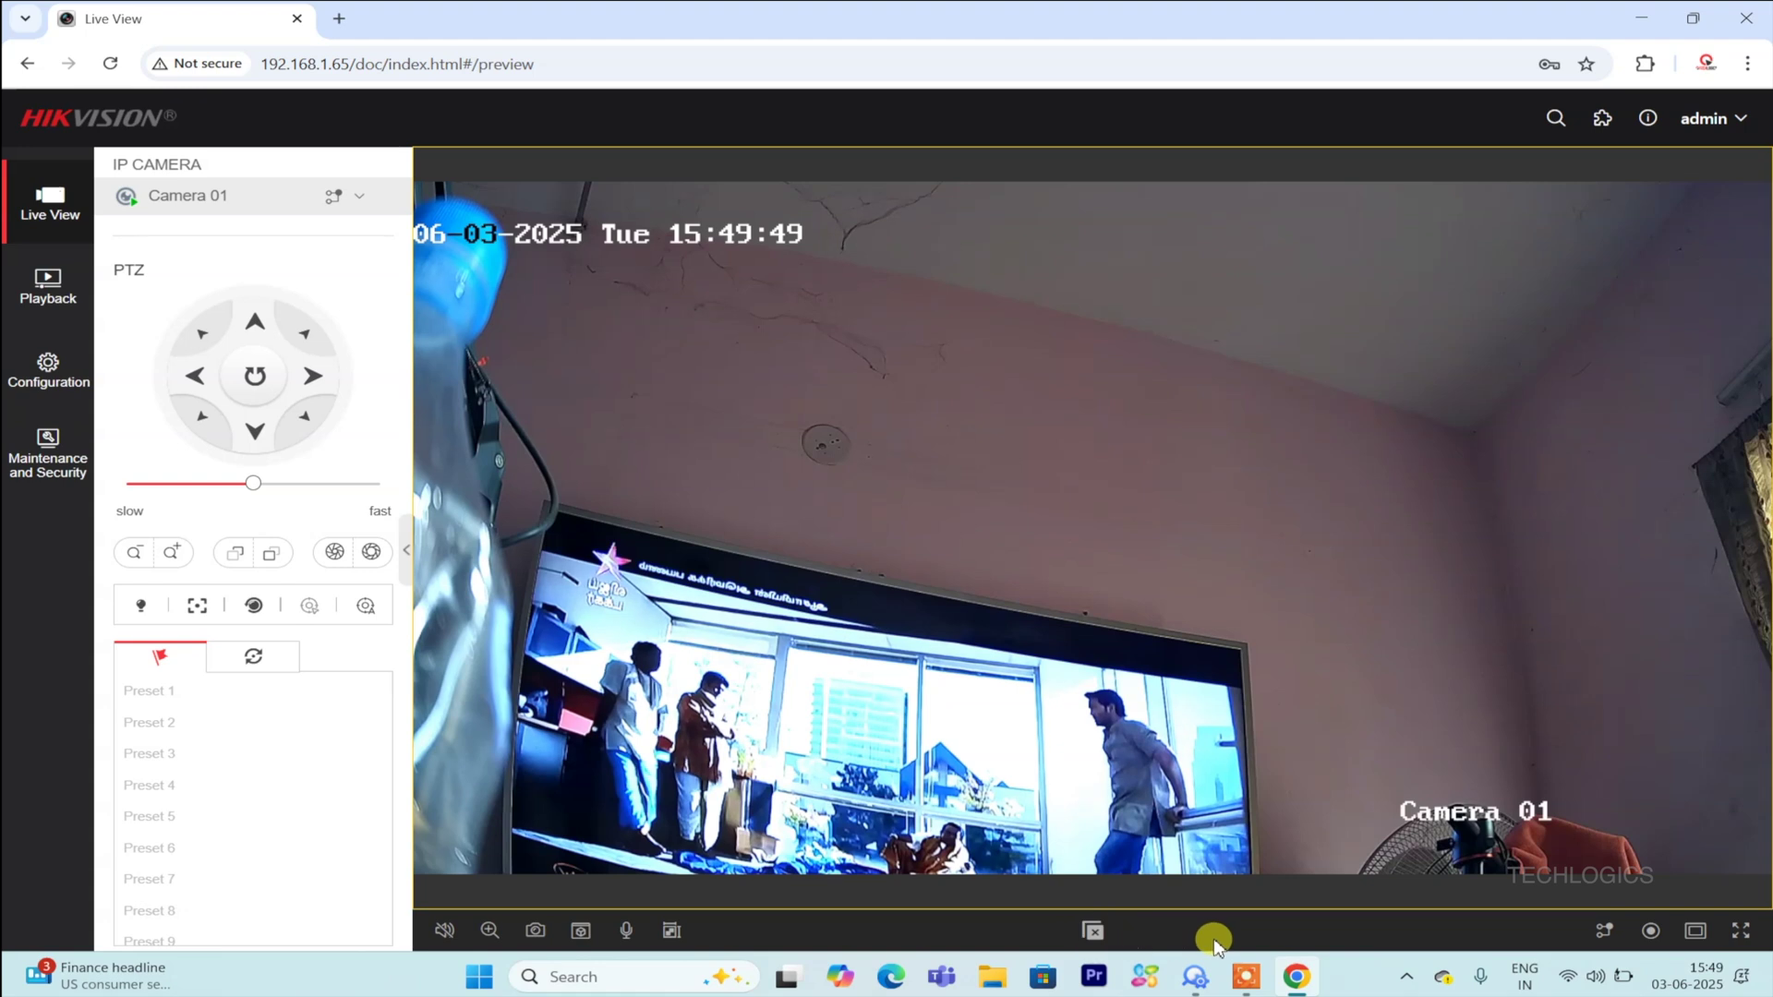
left_click(1741, 931)
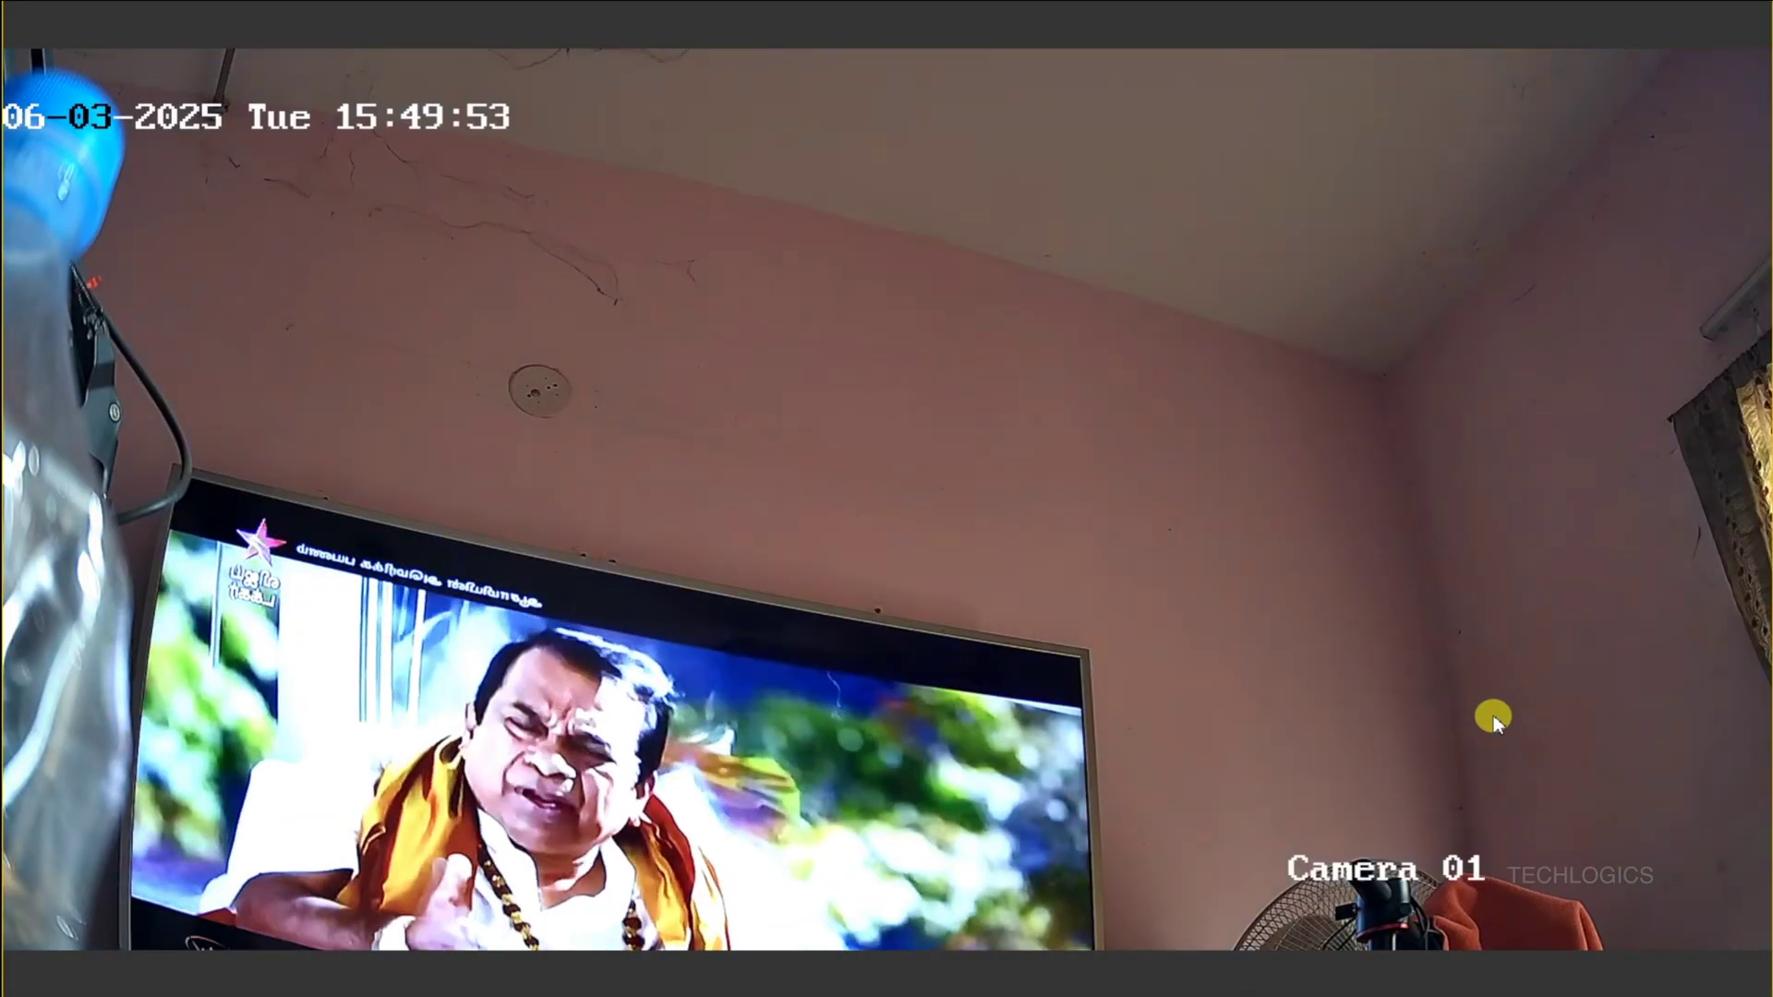
key("Escape")
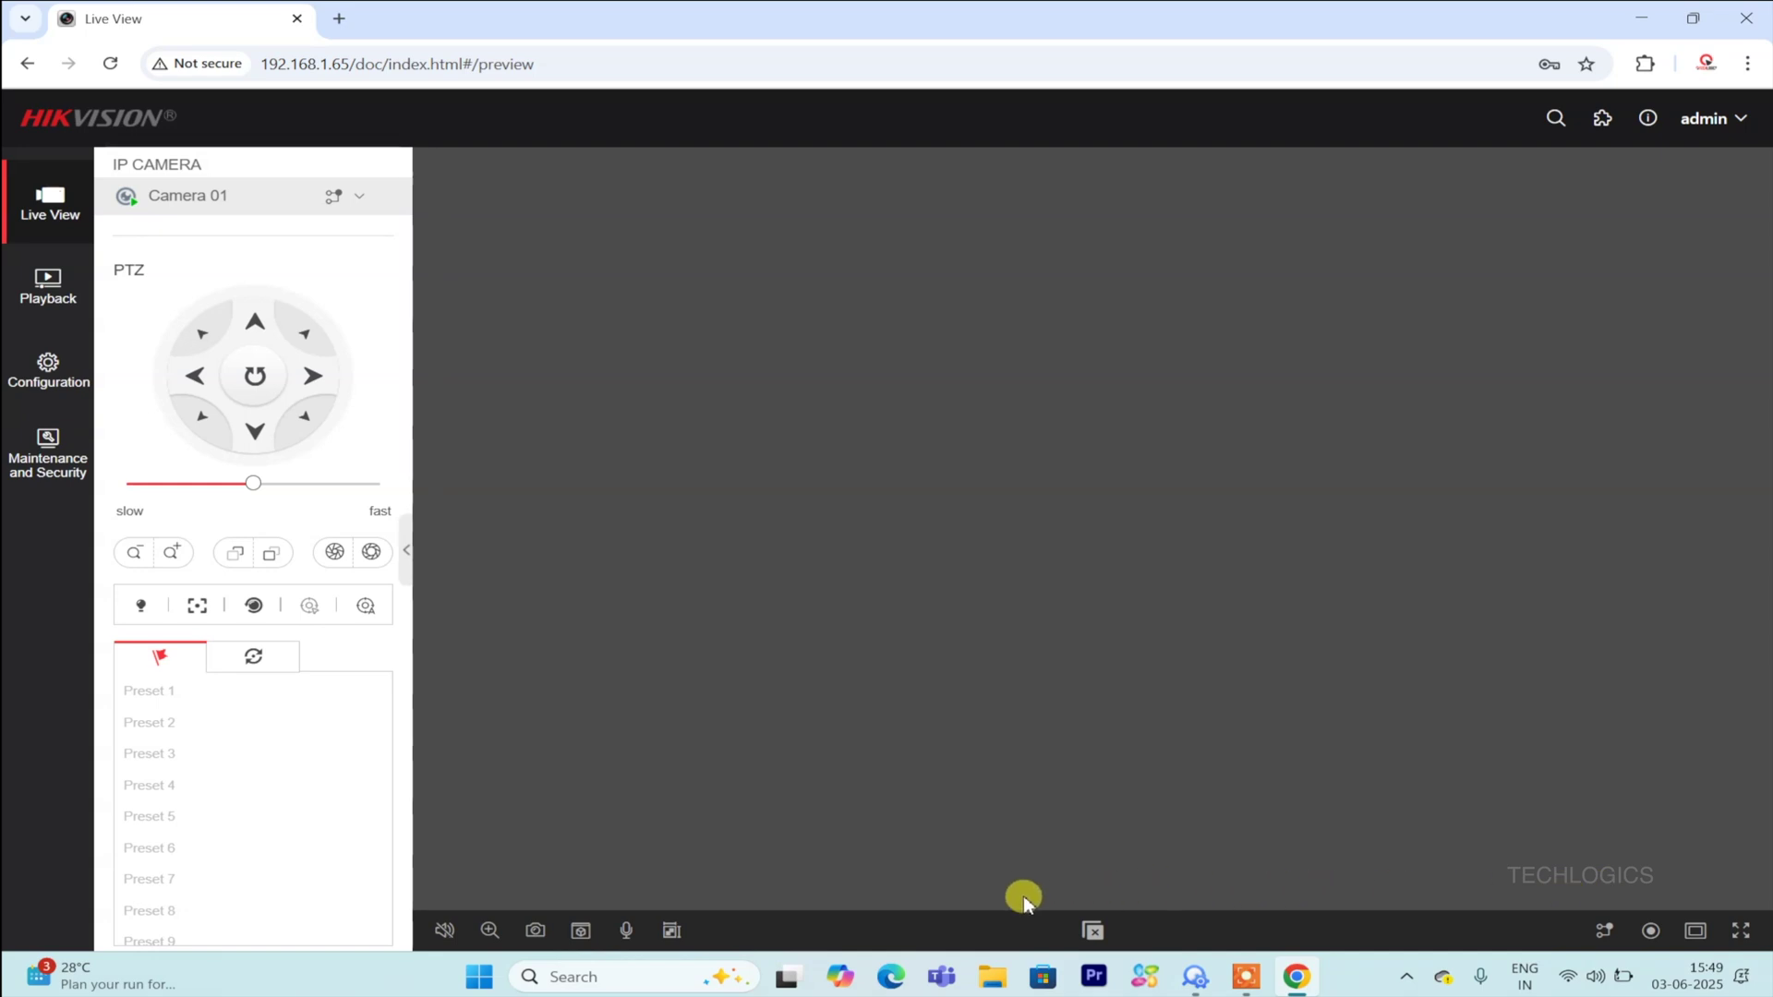